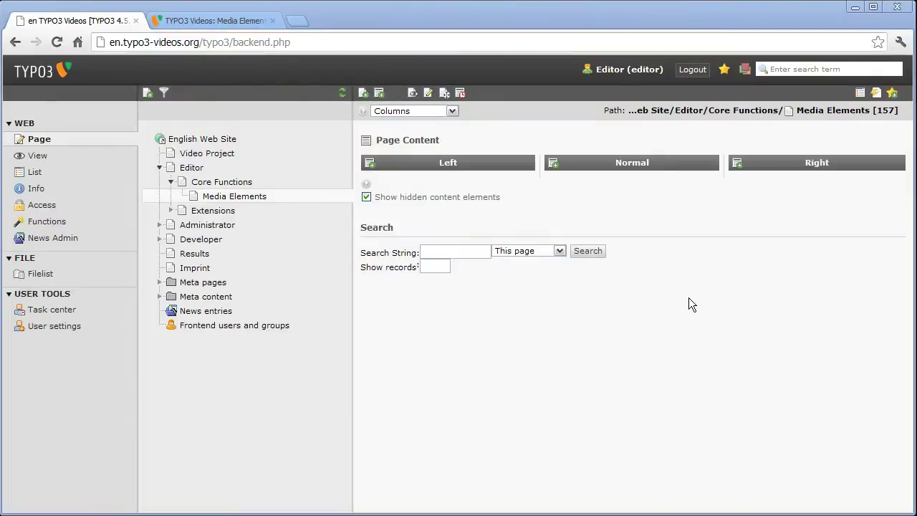
Create a Media content element in the Normal column with the header "Example: Video"
{"action": "left_click", "coordinate": [552, 165]}
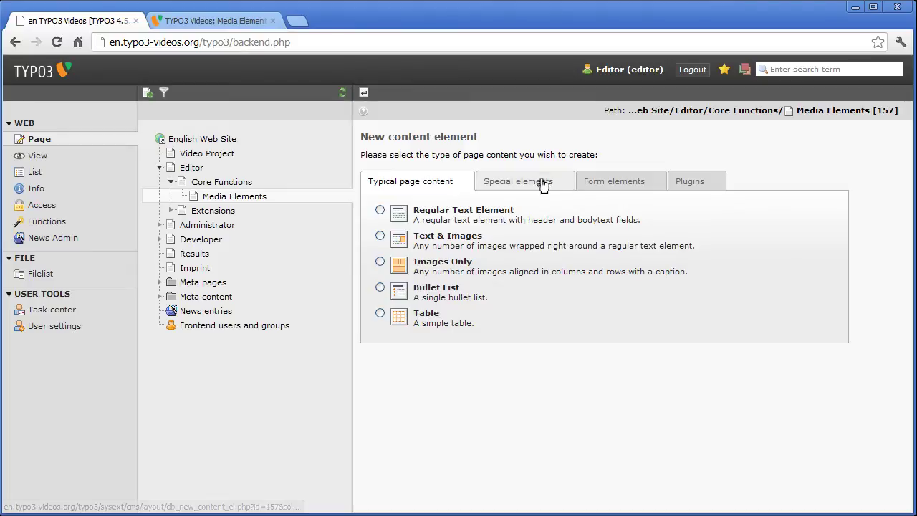
{"action": "left_click", "coordinate": [544, 185]}
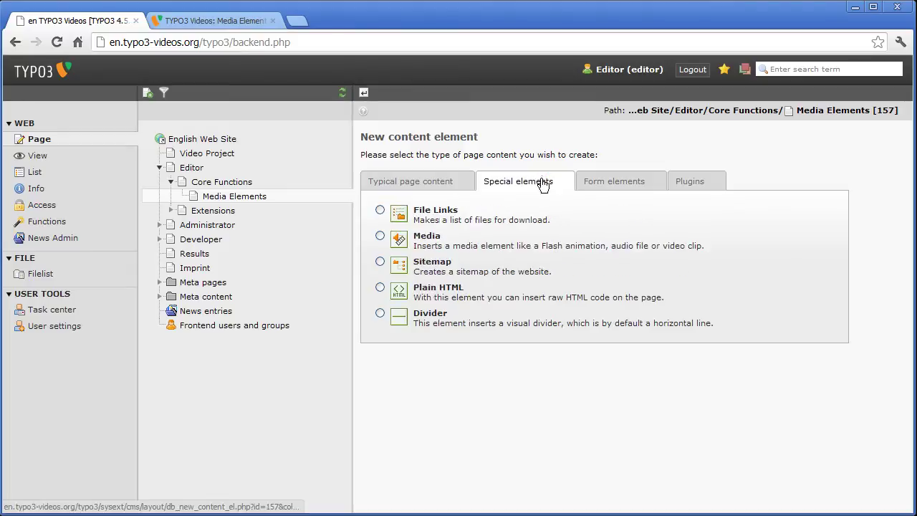
{"action": "left_click", "coordinate": [431, 242]}
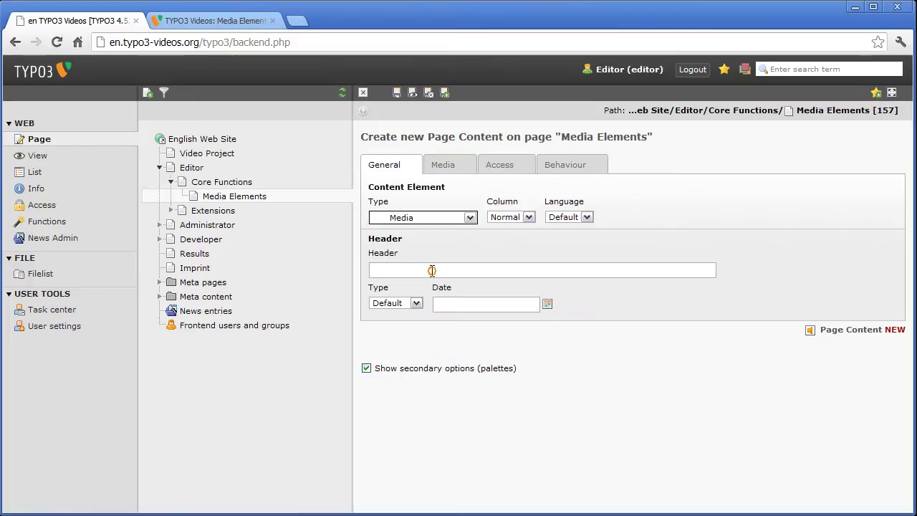
{"action": "left_click", "coordinate": [431, 270]}
{"action": "type", "text": "Example"}
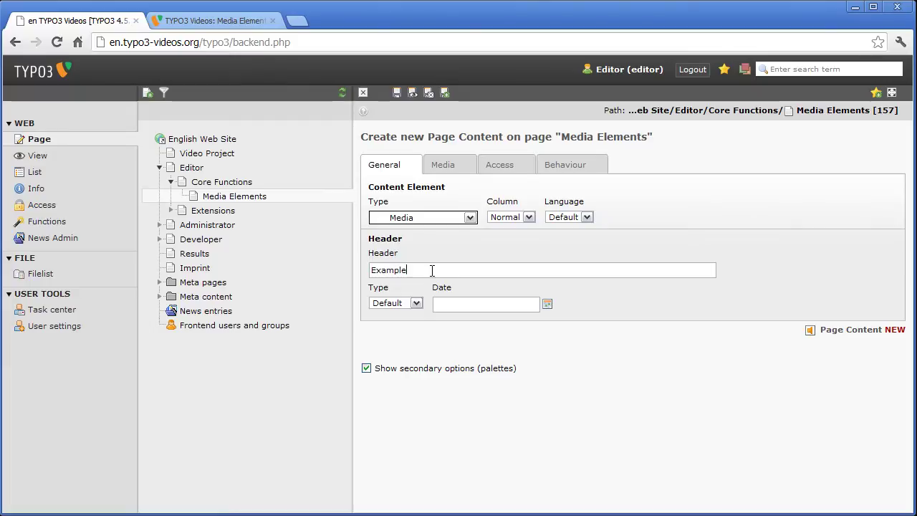
{"action": "type", "text": ": Video"}
Choose introduction.flv from the videos folder as the media element's file path
{"action": "left_click", "coordinate": [453, 169]}
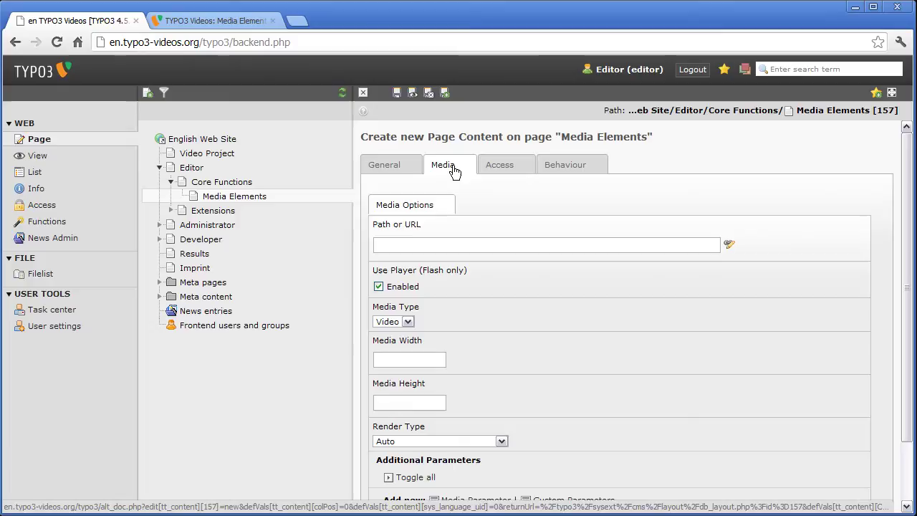
{"action": "left_click", "coordinate": [729, 246]}
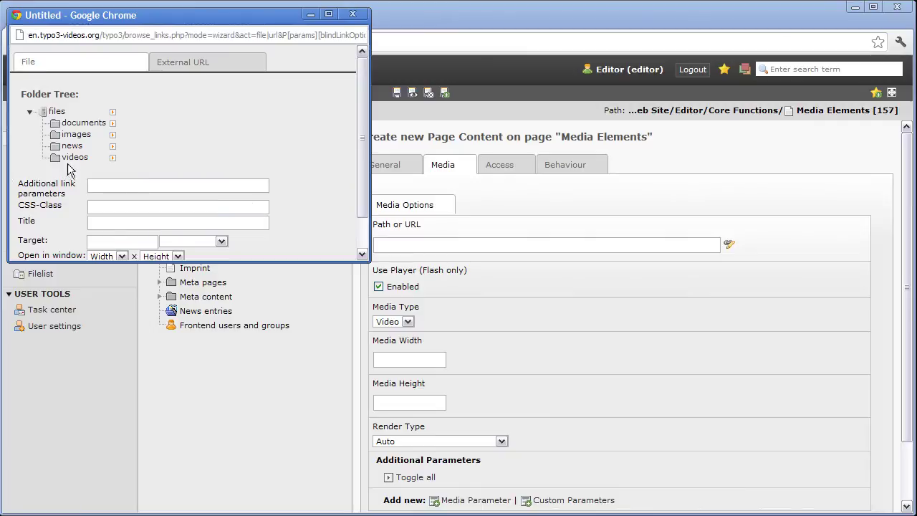
{"action": "left_click", "coordinate": [68, 162]}
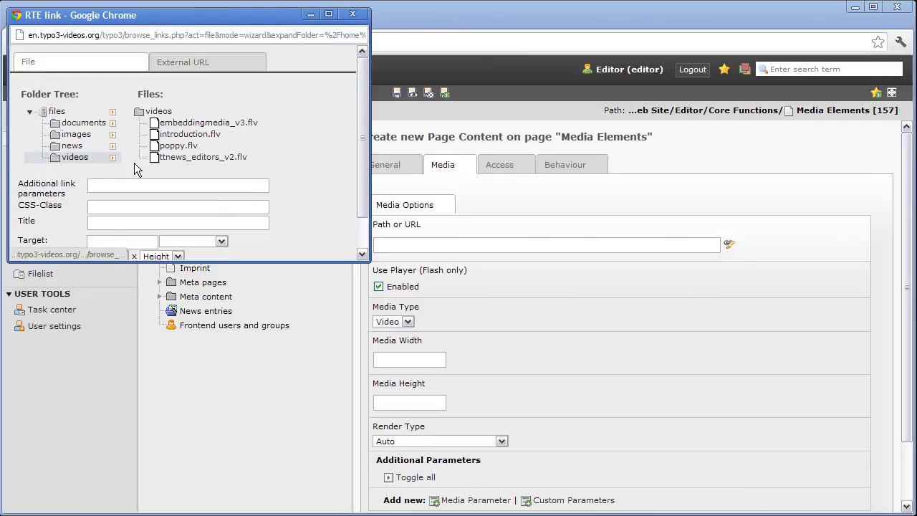
{"action": "left_click", "coordinate": [183, 135]}
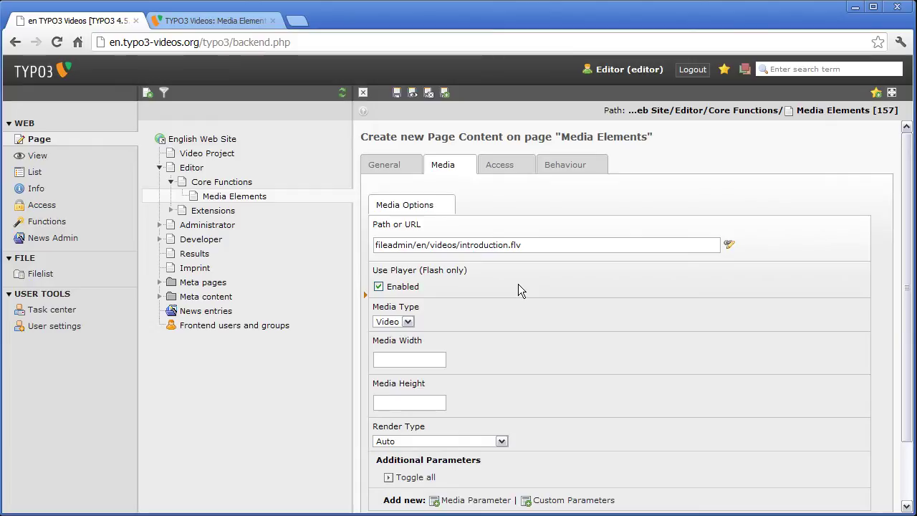
Set the media width to 400 and height to 300, keeping the media type Video and the render type Auto
{"action": "left_click", "coordinate": [407, 322]}
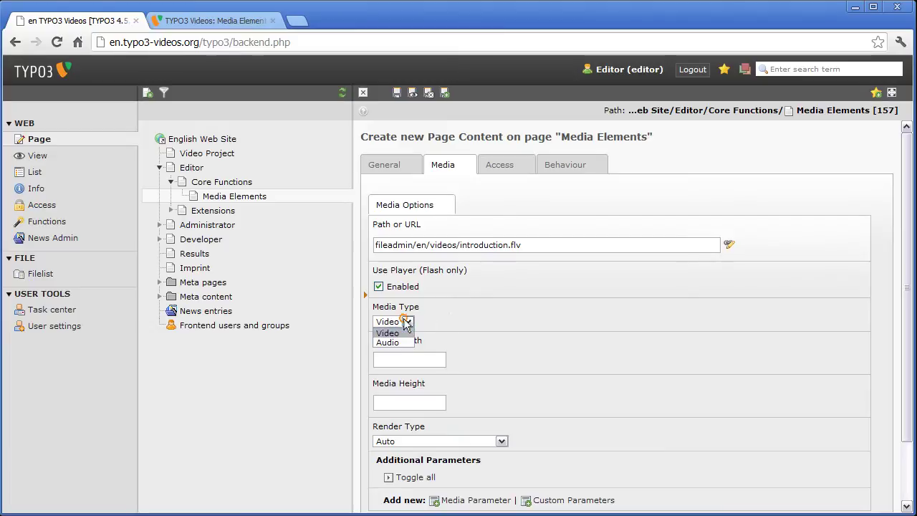
{"action": "left_click", "coordinate": [407, 323]}
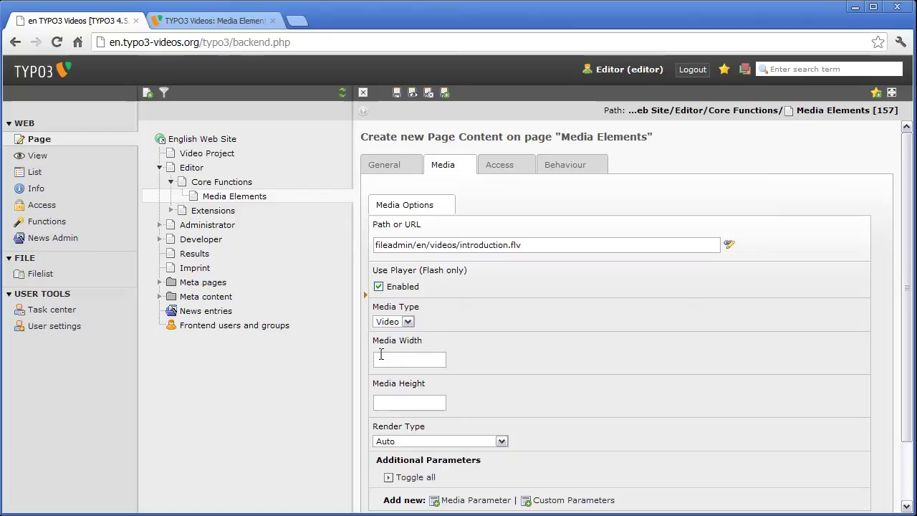
{"action": "left_click", "coordinate": [414, 354]}
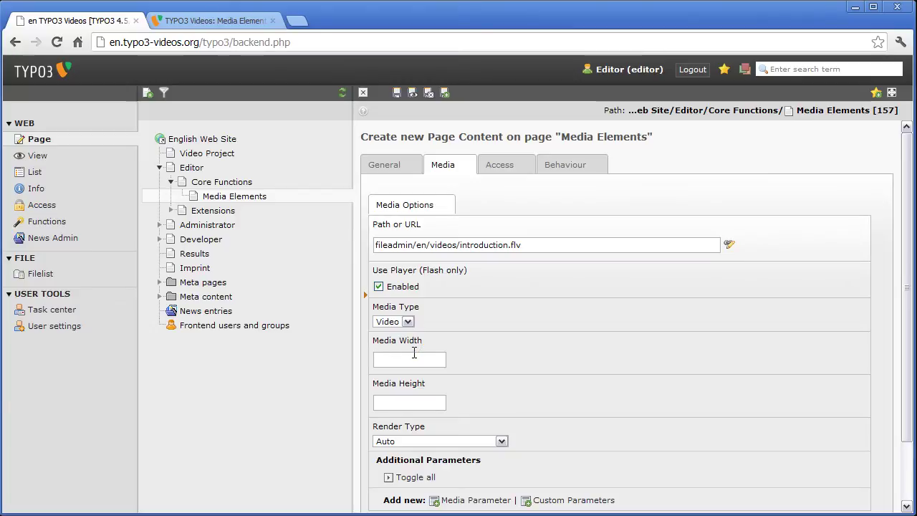
{"action": "type", "text": "400"}
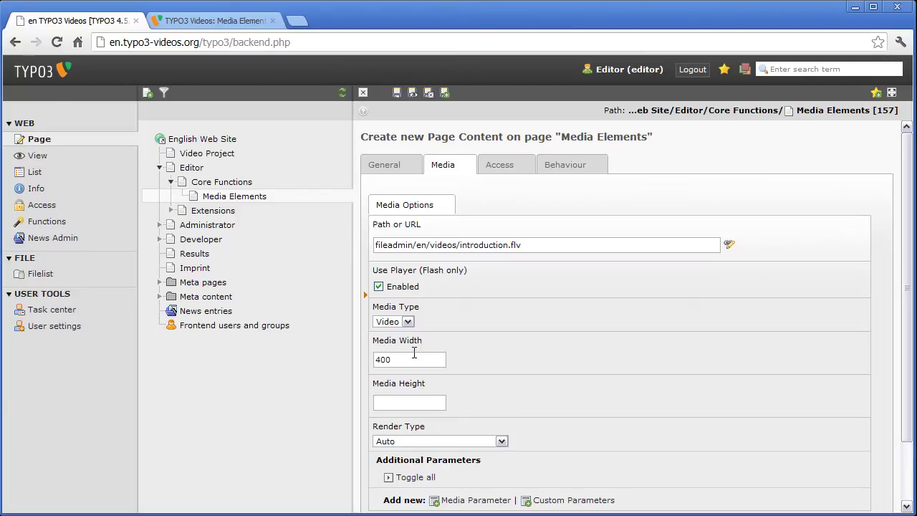
{"action": "left_click", "coordinate": [404, 402]}
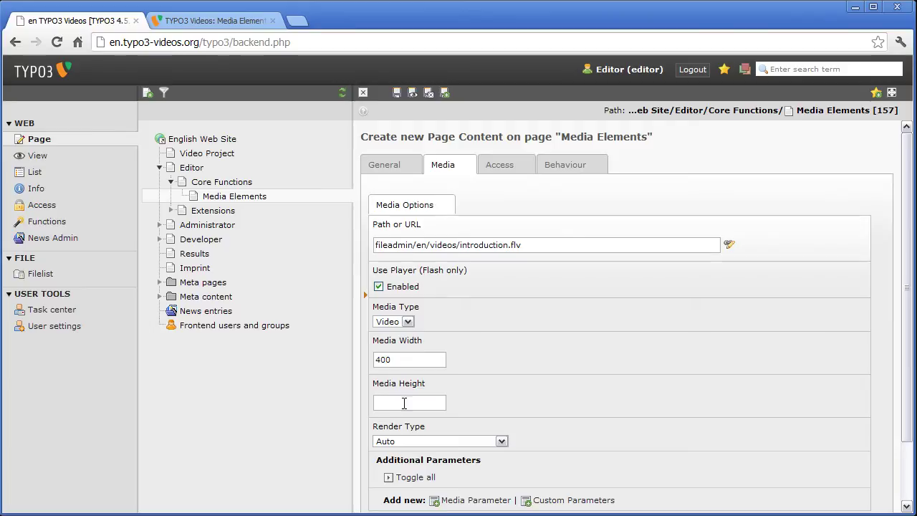
{"action": "type", "text": "300"}
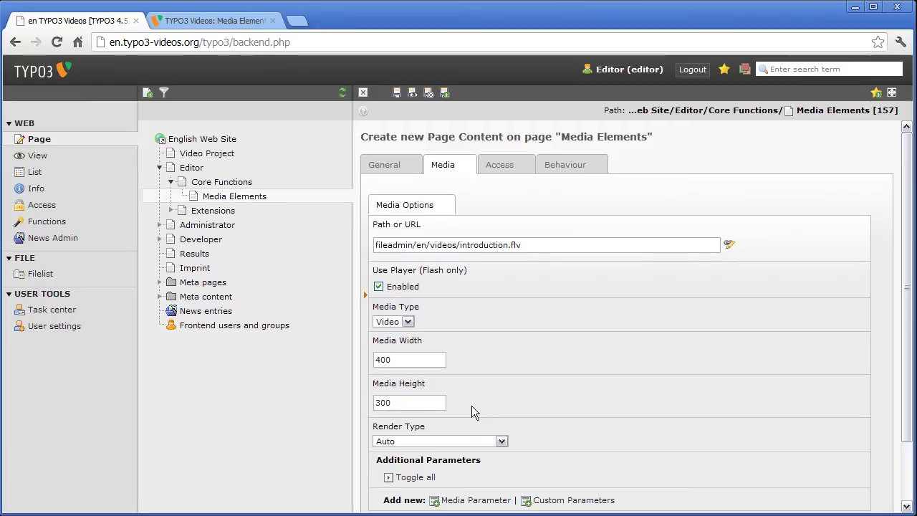
{"action": "left_click", "coordinate": [501, 441]}
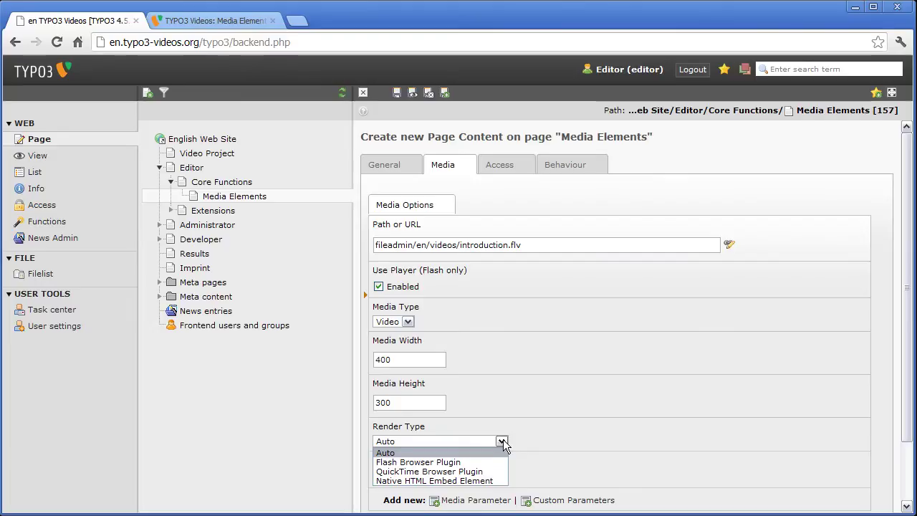
{"action": "left_click", "coordinate": [502, 442]}
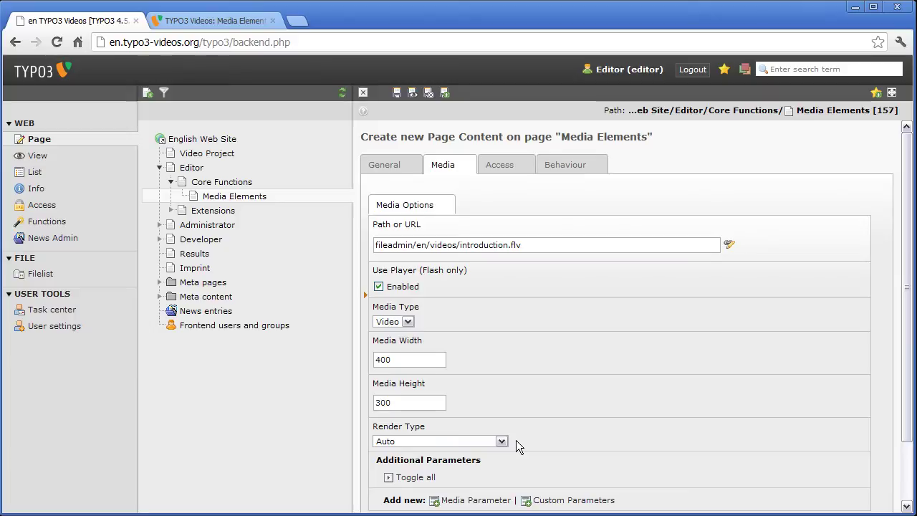
Add a media parameter with the option AutoPlay set to On
{"action": "left_click", "coordinate": [488, 500]}
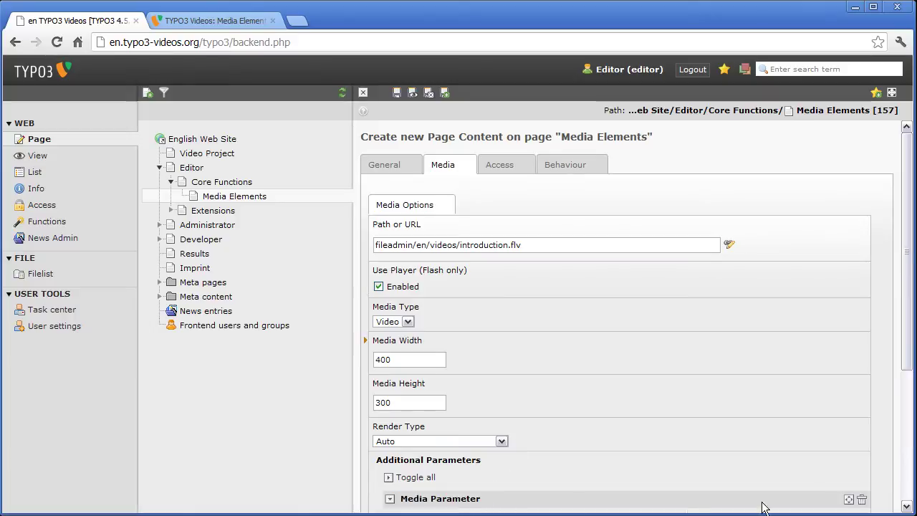
{"action": "left_click_drag", "start_coordinate": [906, 372], "coordinate": [907, 505]}
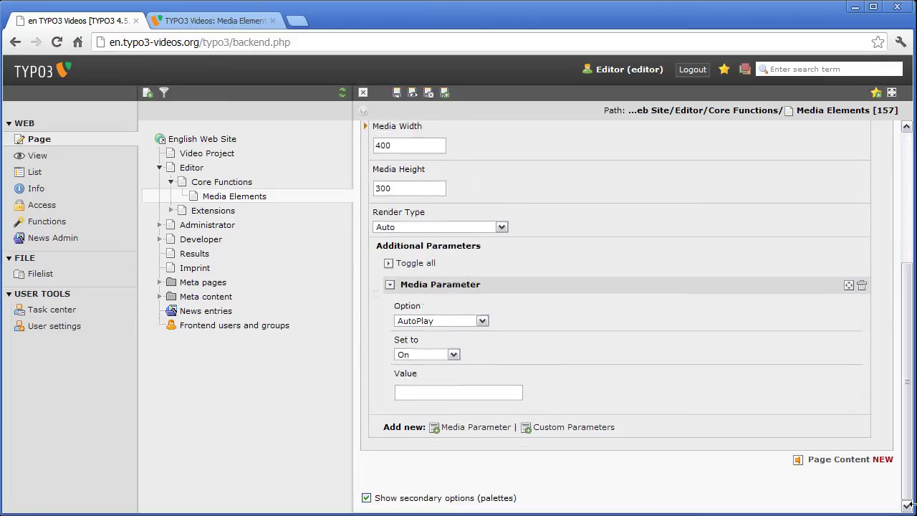
{"action": "left_click", "coordinate": [482, 321]}
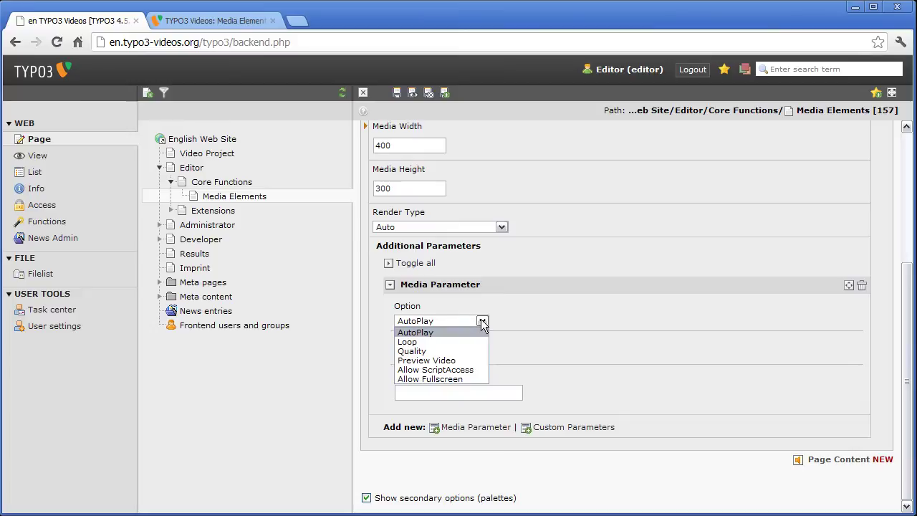
{"action": "left_click", "coordinate": [482, 322]}
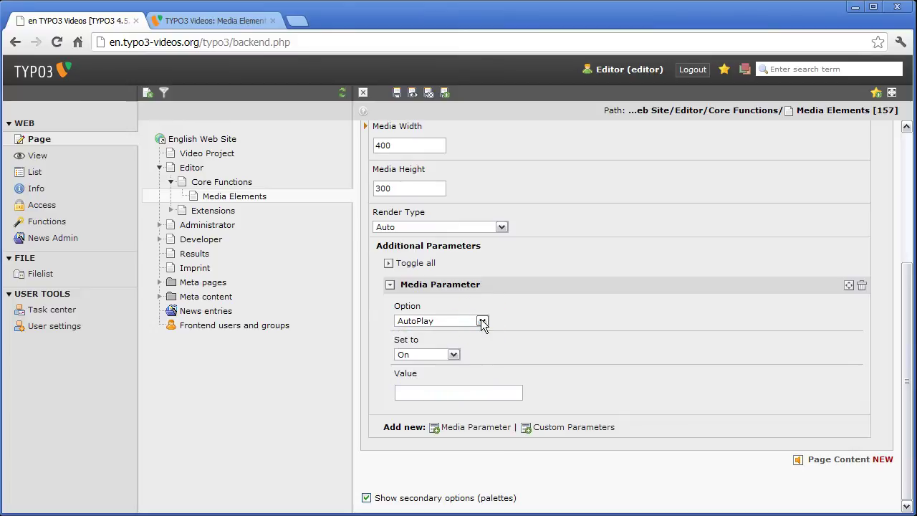
Add a second media parameter with the option Allow Fullscreen set to On, and save the element with a page preview
{"action": "left_click", "coordinate": [474, 427]}
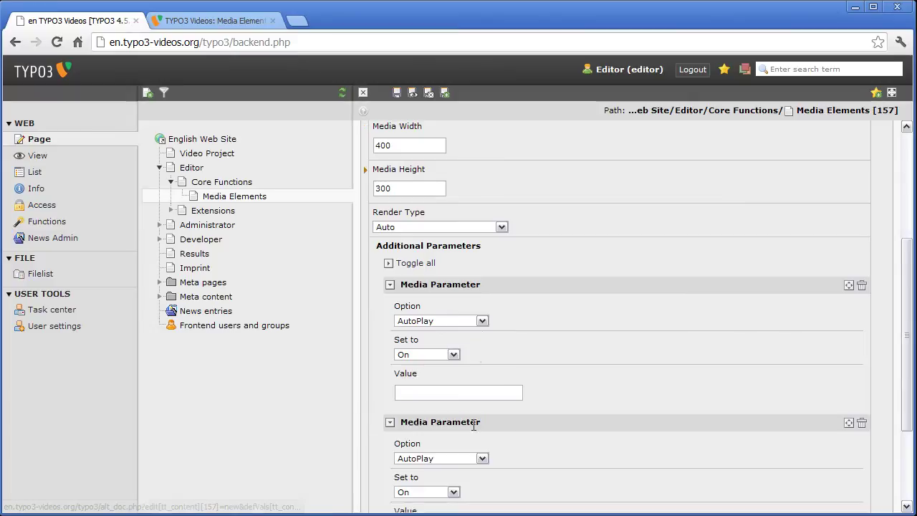
{"action": "left_click_drag", "start_coordinate": [910, 405], "coordinate": [906, 500]}
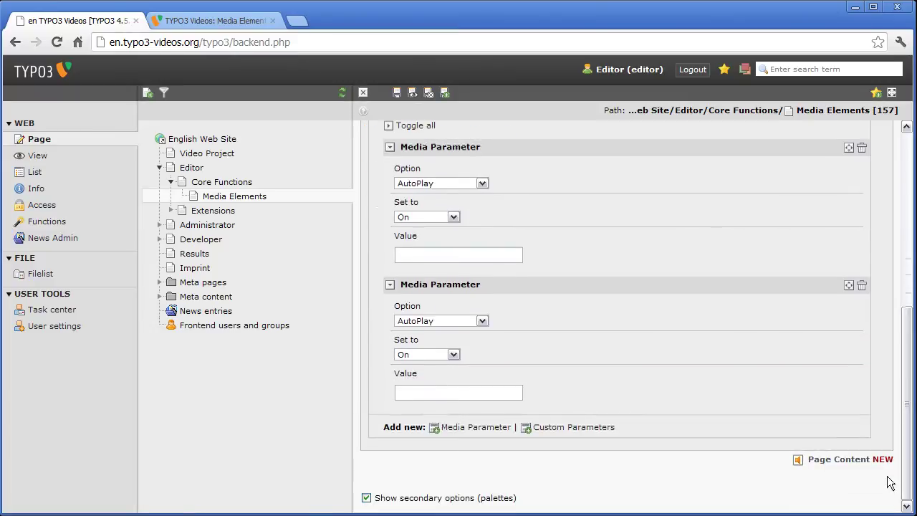
{"action": "left_click", "coordinate": [482, 320]}
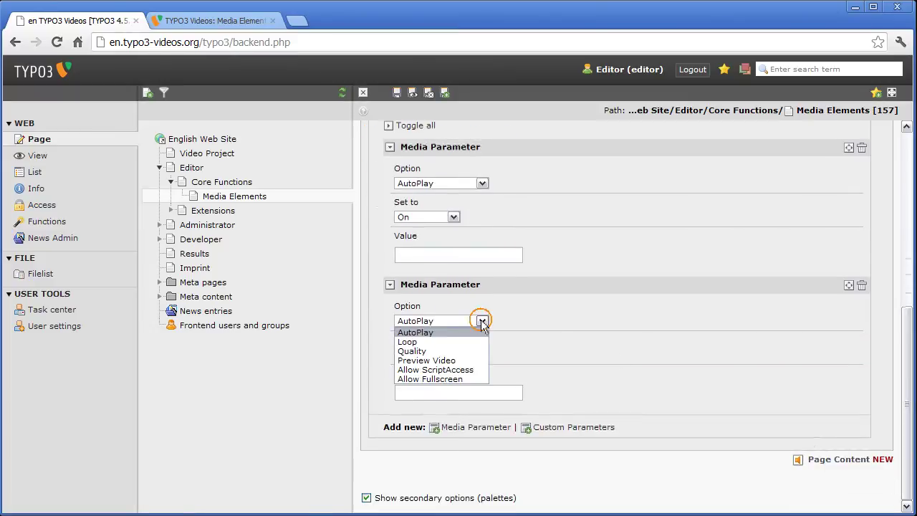
{"action": "left_click", "coordinate": [443, 378]}
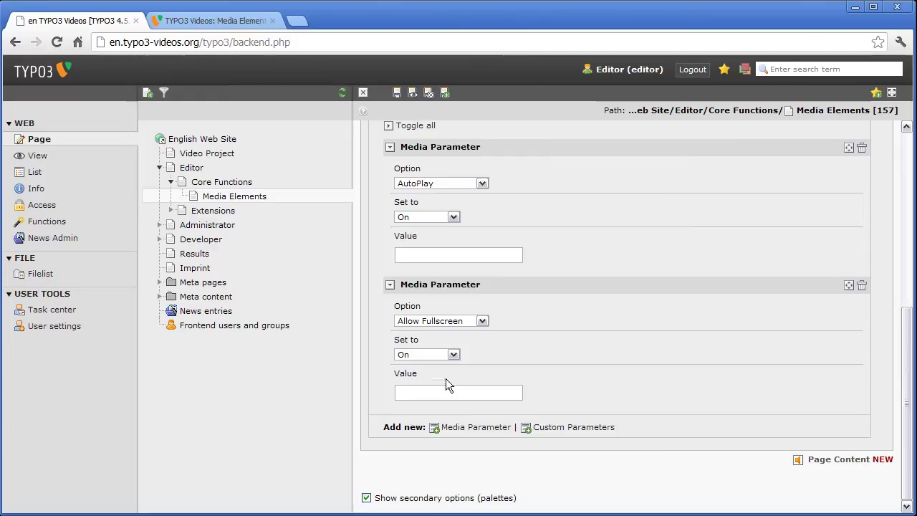
{"action": "left_click", "coordinate": [413, 96]}
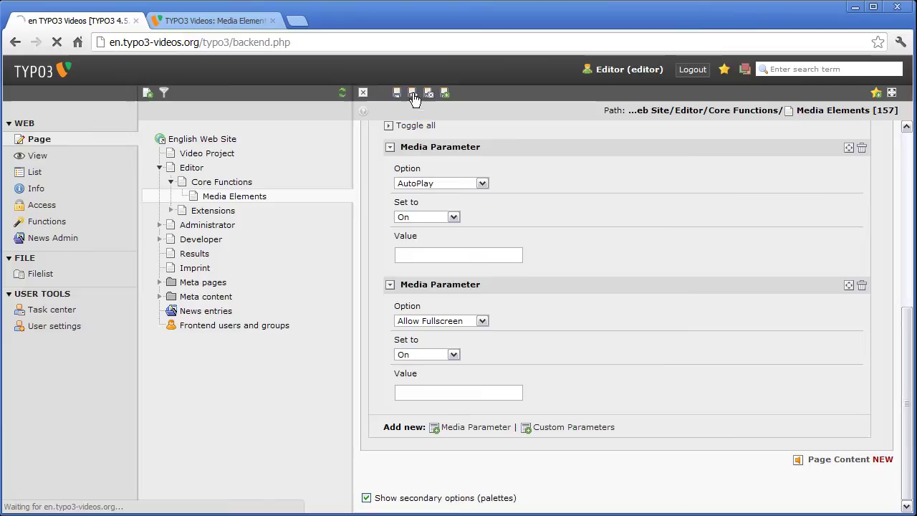
Check the embedded video on the Media Elements web page by pausing playback and switching full screen on and off
{"action": "left_click", "coordinate": [234, 24]}
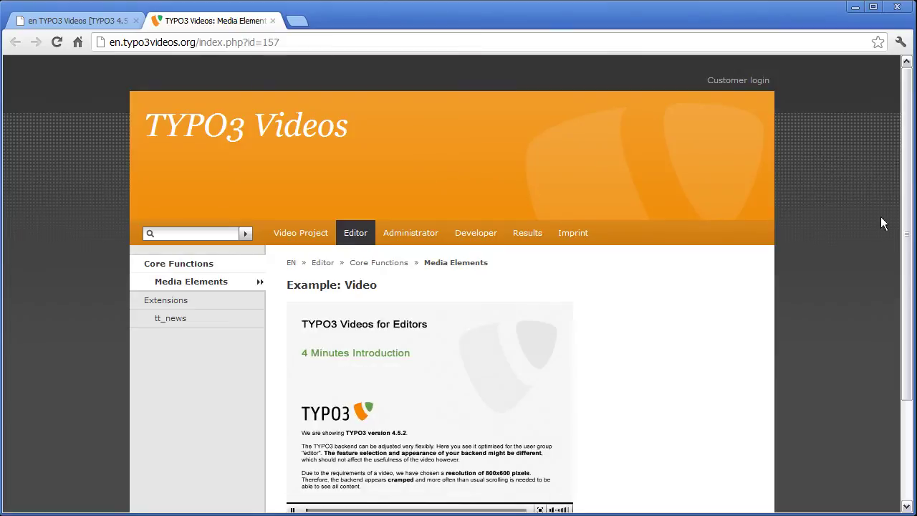
{"action": "left_click_drag", "start_coordinate": [903, 240], "coordinate": [900, 330]}
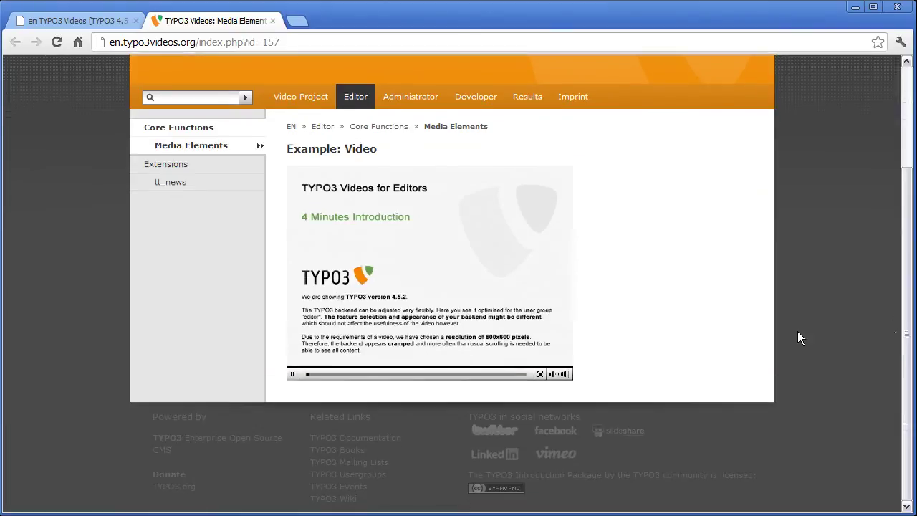
{"action": "left_click", "coordinate": [291, 375]}
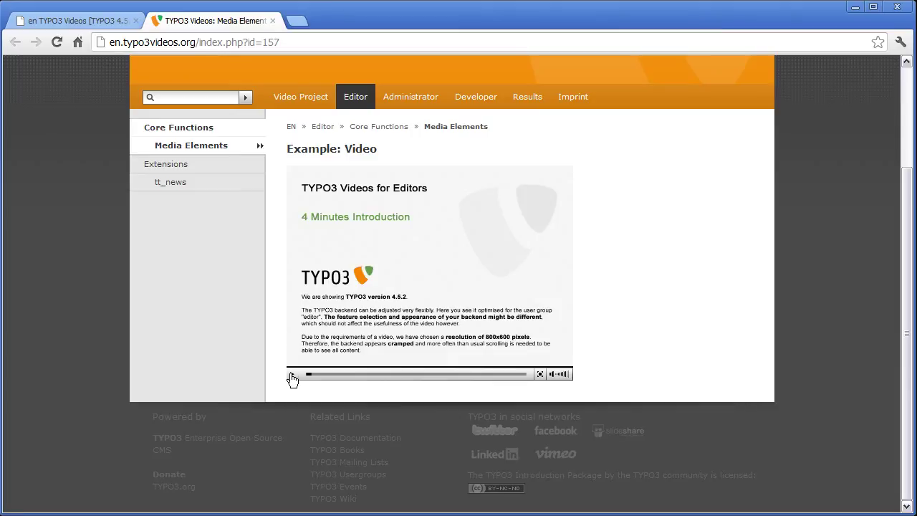
{"action": "left_click", "coordinate": [539, 376]}
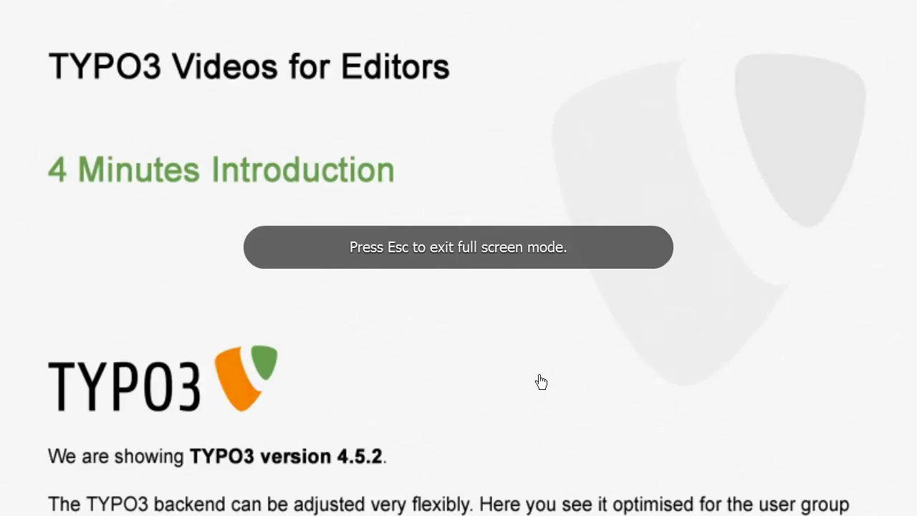
{"action": "key", "text": "Escape"}
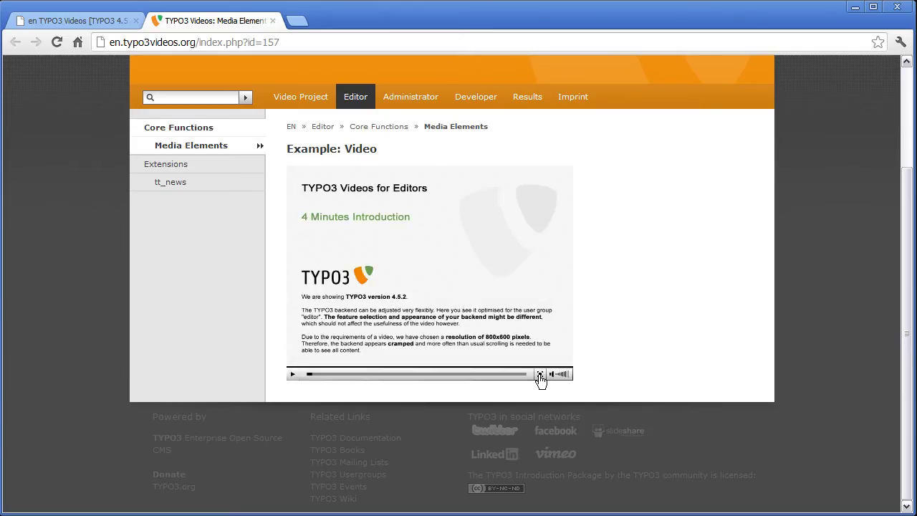
Return to the backend and delete the AutoPlay parameter from the "Example: Video" element's media options
{"action": "left_click", "coordinate": [85, 24]}
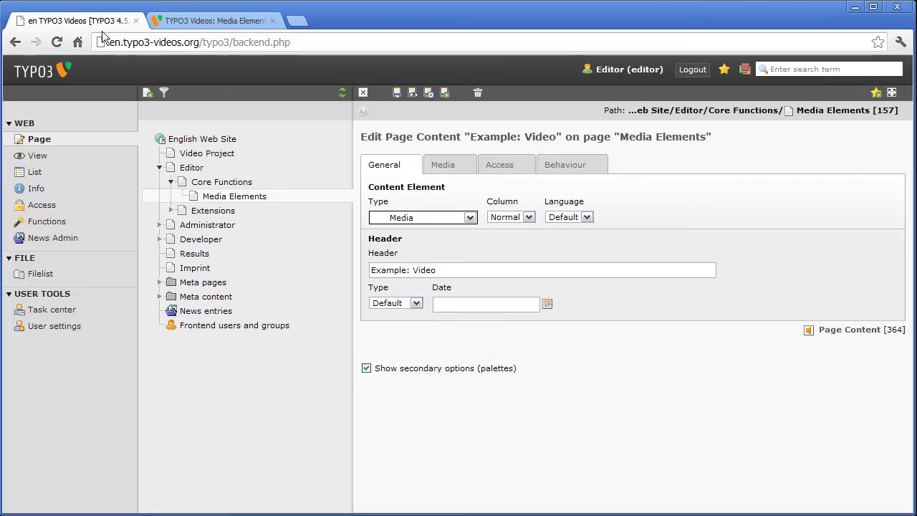
{"action": "left_click", "coordinate": [441, 164]}
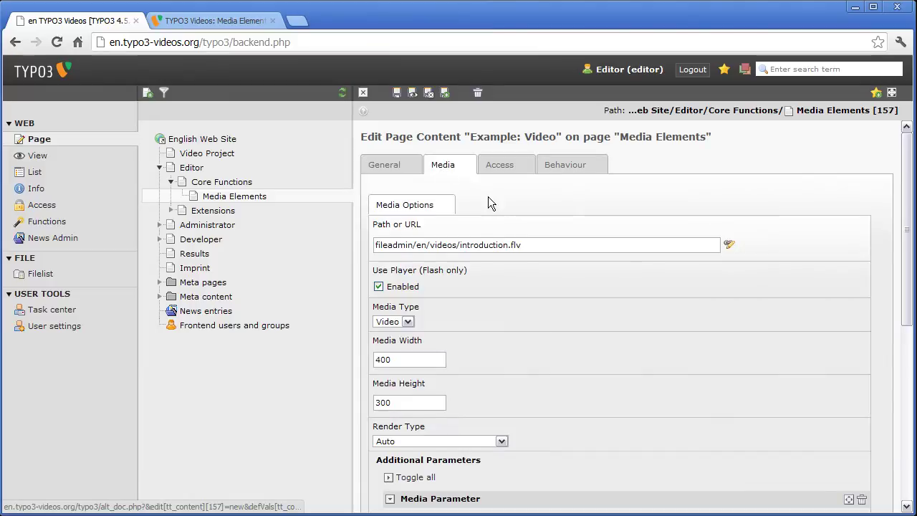
{"action": "left_click", "coordinate": [910, 406]}
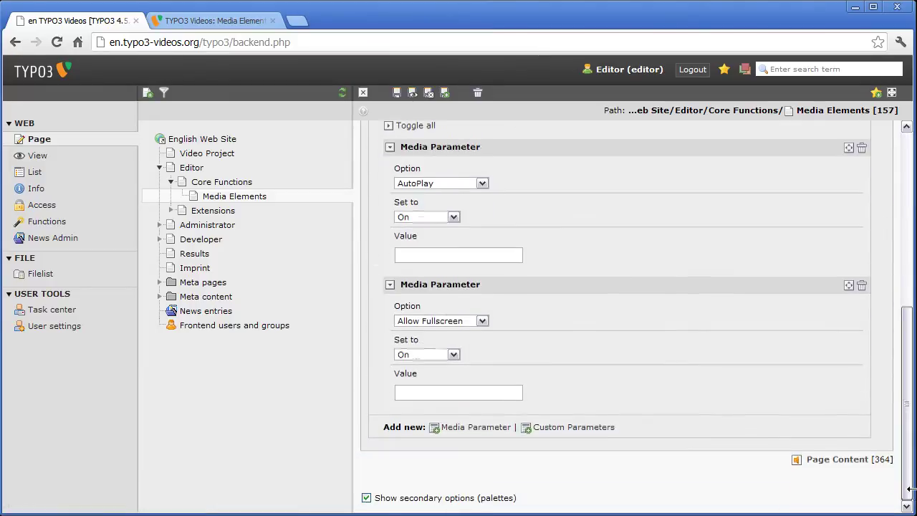
{"action": "left_click", "coordinate": [860, 152]}
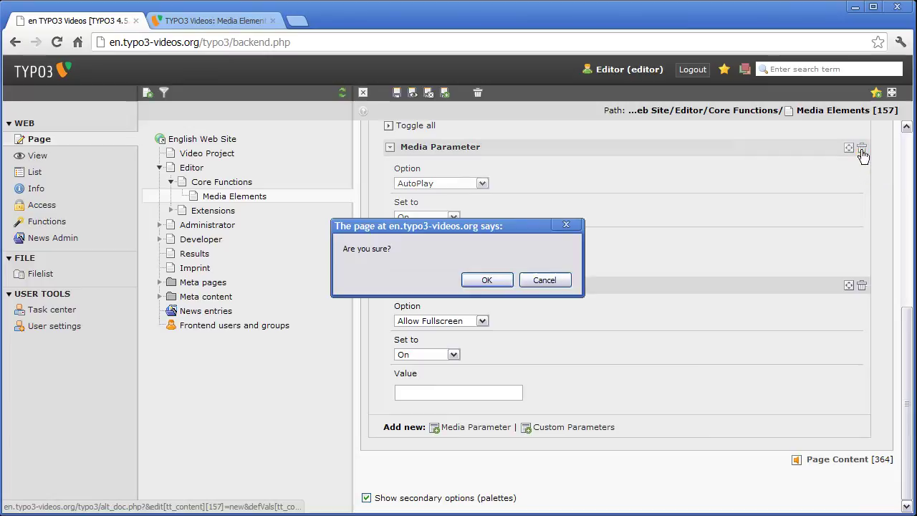
{"action": "left_click", "coordinate": [487, 280]}
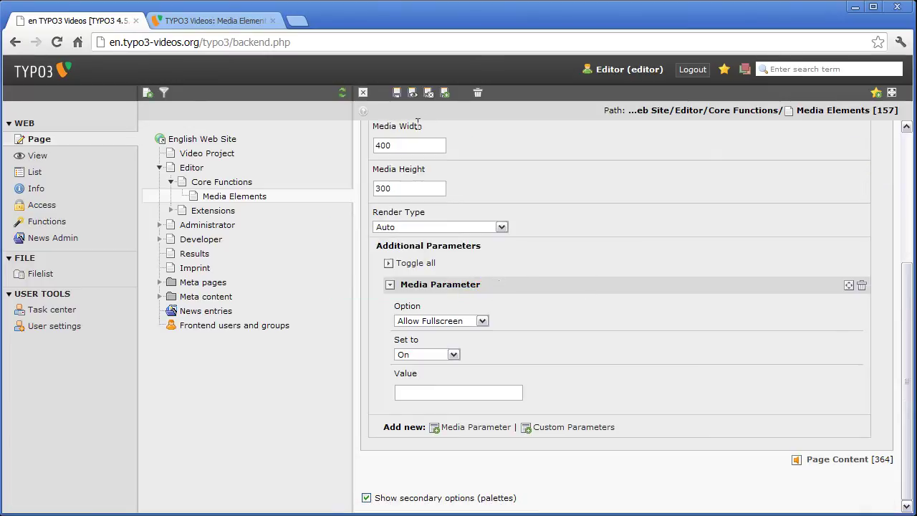
Save the element with a page preview and check the reloaded video on the Media Elements web page
{"action": "left_click", "coordinate": [413, 93]}
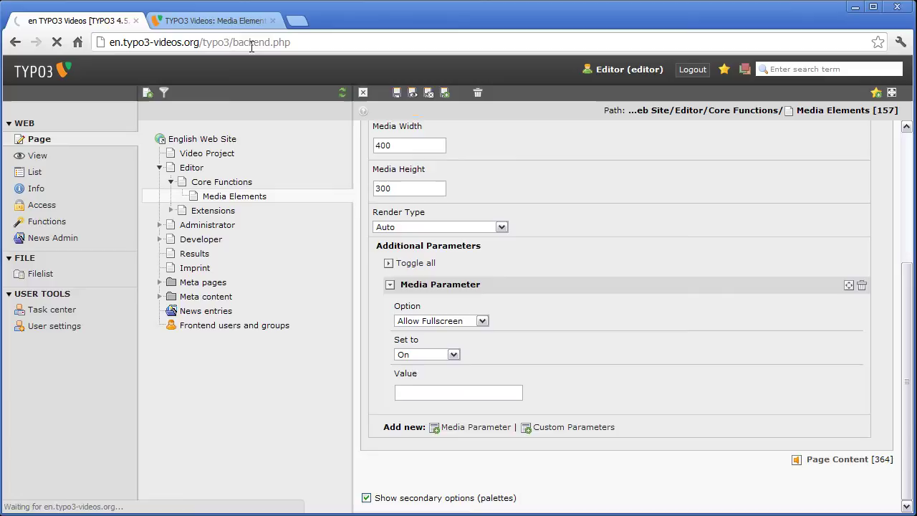
{"action": "left_click", "coordinate": [233, 24]}
{"action": "key", "text": "F5"}
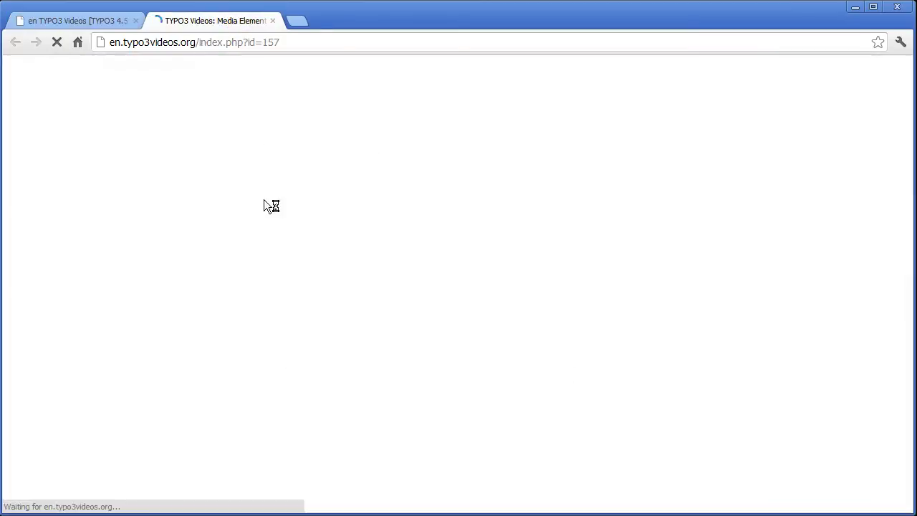
{"action": "scroll", "coordinate": [895, 392], "scroll_direction": "down", "scroll_amount": 3}
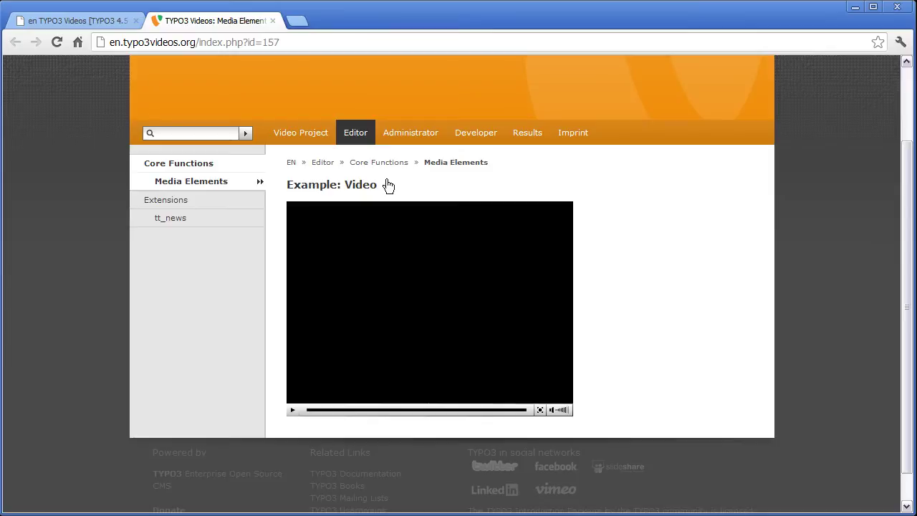
Return to the backend and add a media parameter with the option Preview Video set to Value Entry
{"action": "left_click", "coordinate": [77, 24]}
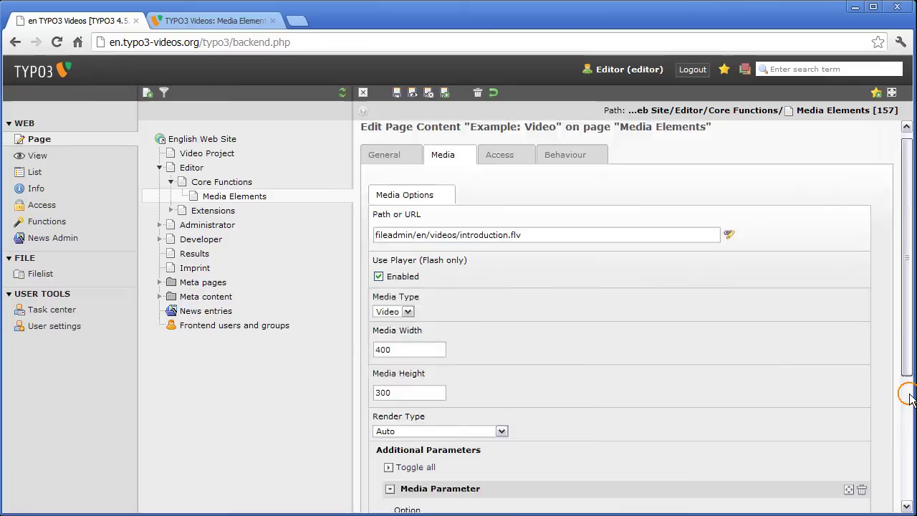
{"action": "scroll", "coordinate": [906, 389], "scroll_direction": "down", "scroll_amount": 3}
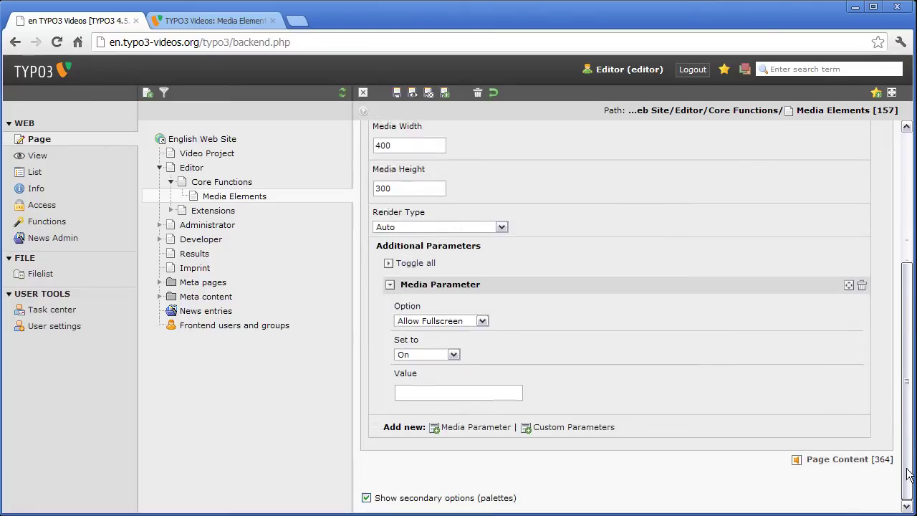
{"action": "left_click", "coordinate": [491, 428]}
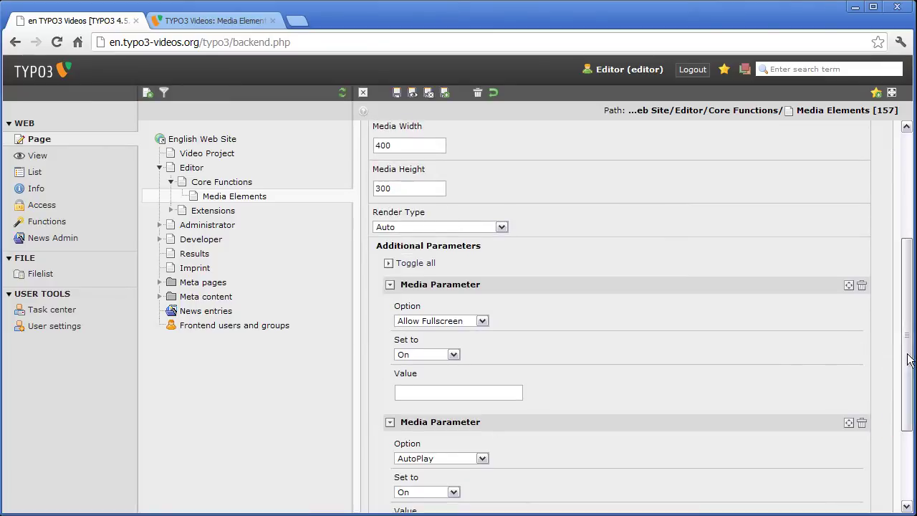
{"action": "scroll", "coordinate": [904, 344], "scroll_direction": "down", "scroll_amount": 2}
{"action": "left_click", "coordinate": [466, 321]}
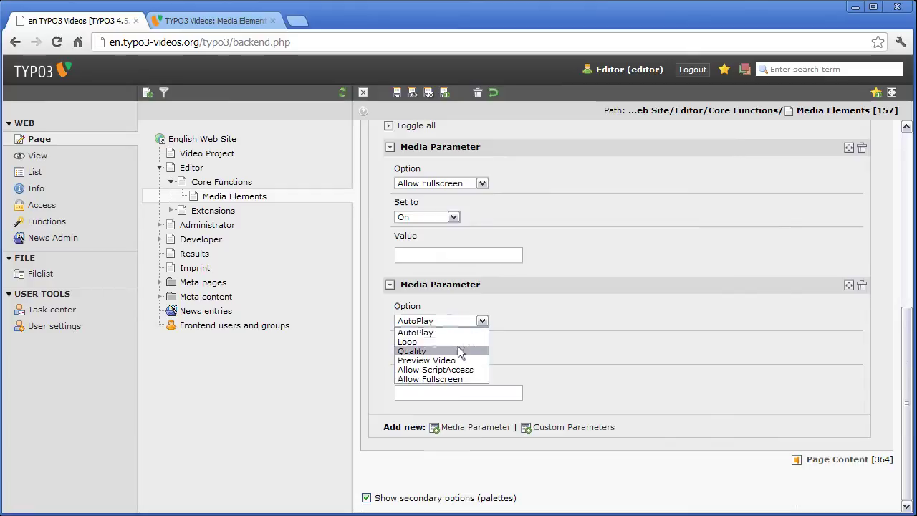
{"action": "left_click", "coordinate": [458, 360]}
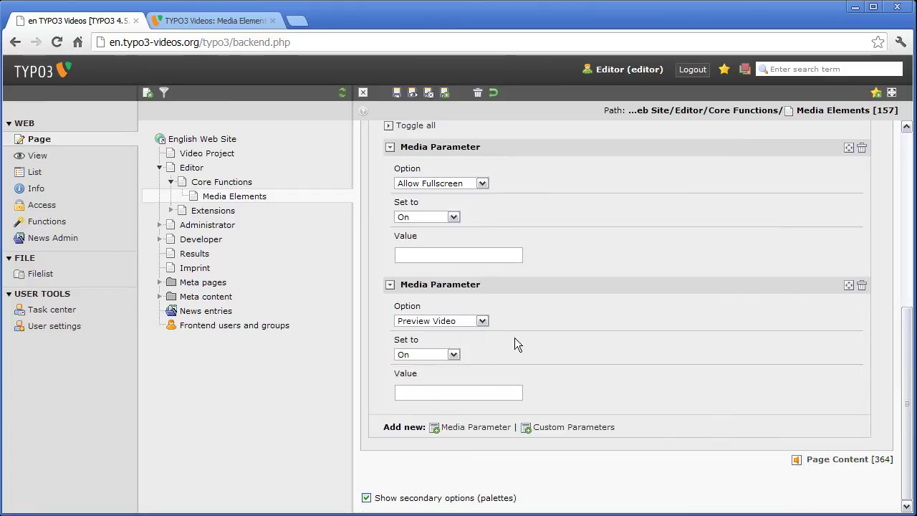
{"action": "left_click", "coordinate": [453, 355]}
{"action": "left_click", "coordinate": [445, 385]}
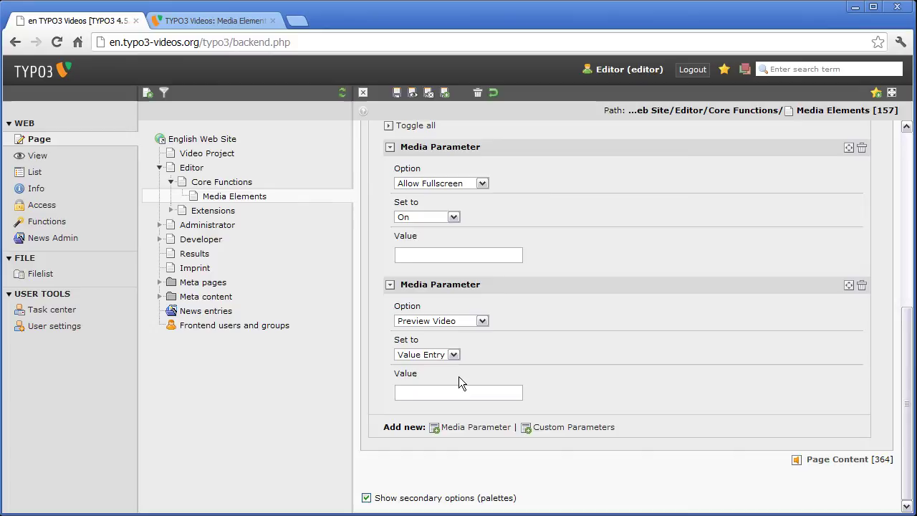
Copy the video path fileadmin/en/videos/introduction.flv from the element's Path or URL field
{"action": "left_click", "coordinate": [492, 393]}
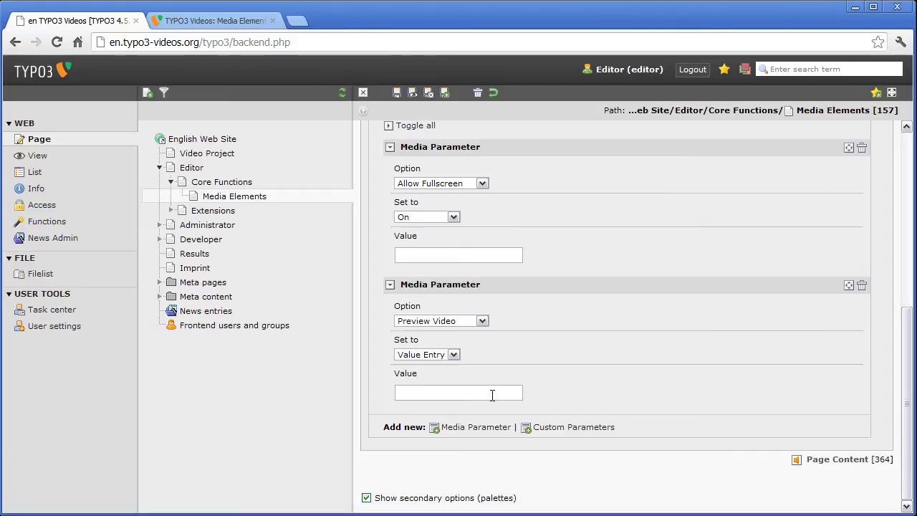
{"action": "left_click_drag", "start_coordinate": [907, 379], "coordinate": [908, 184]}
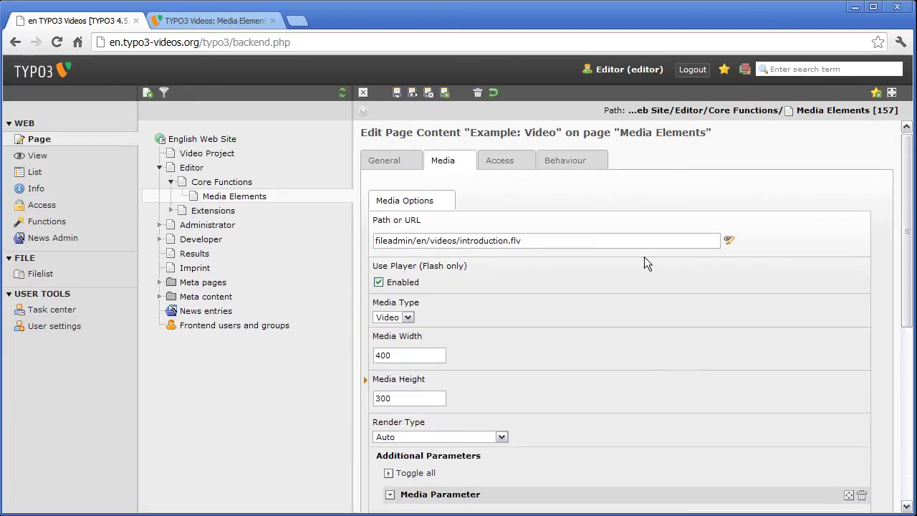
{"action": "left_click_drag", "start_coordinate": [601, 241], "coordinate": [392, 241]}
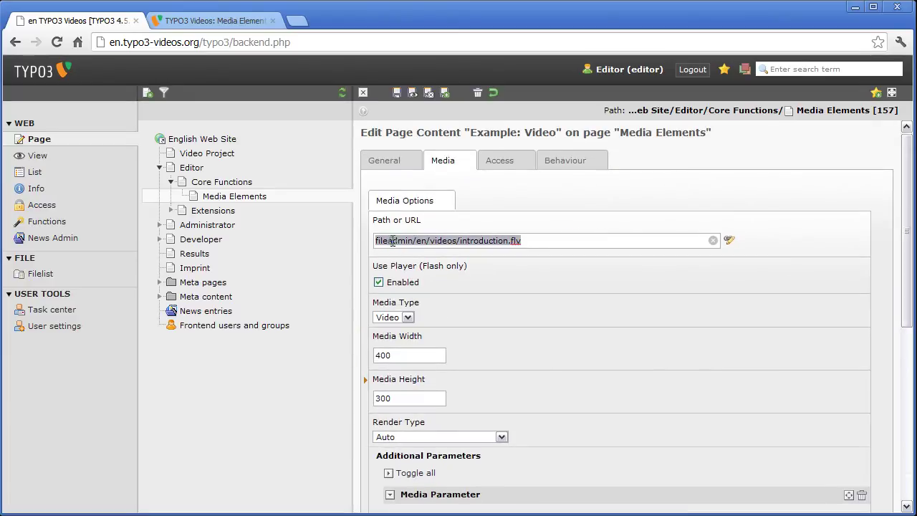
{"action": "right_click", "coordinate": [393, 241]}
{"action": "left_click", "coordinate": [409, 298]}
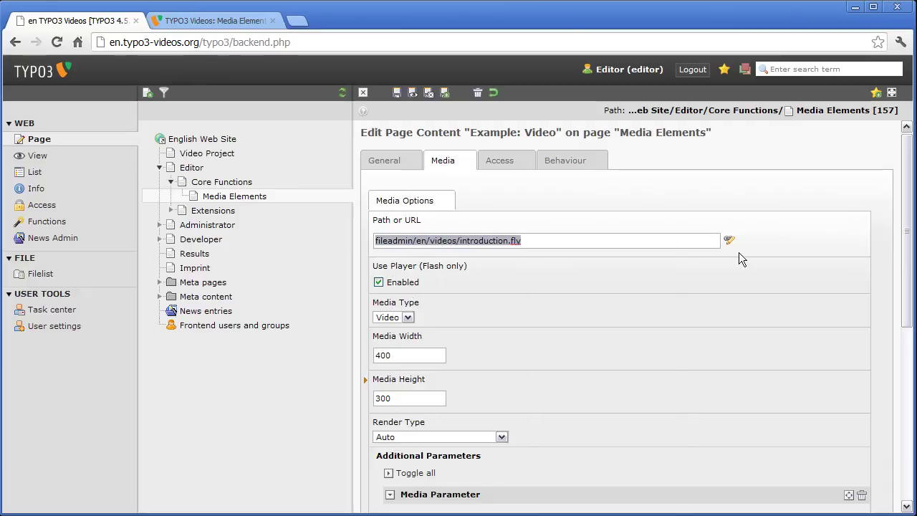
Paste the copied path as the Preview Video parameter's value and change its file extension to jpg
{"action": "left_click_drag", "start_coordinate": [904, 256], "coordinate": [905, 458]}
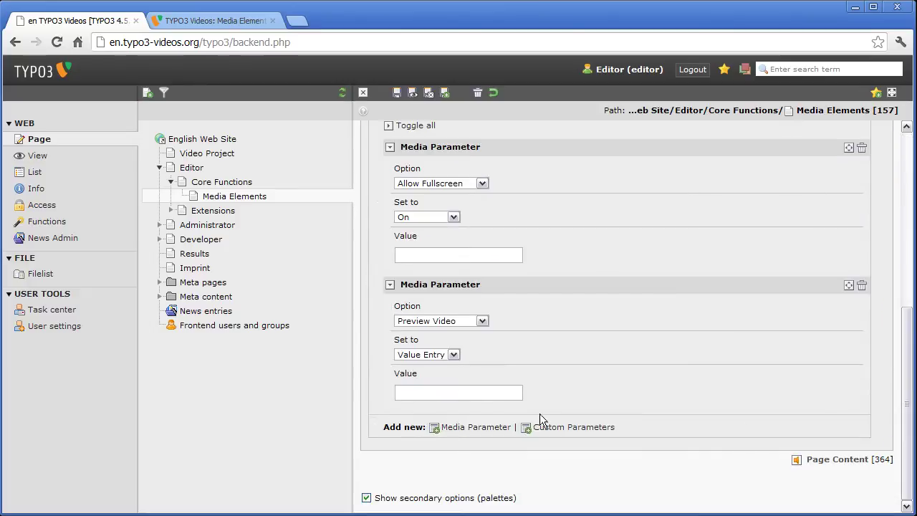
{"action": "right_click", "coordinate": [511, 395]}
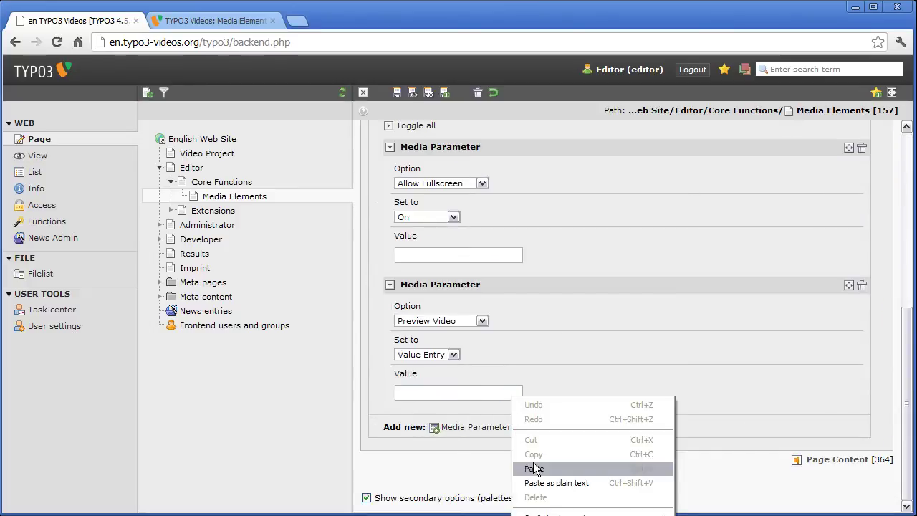
{"action": "left_click", "coordinate": [533, 469]}
{"action": "left_click", "coordinate": [503, 391]}
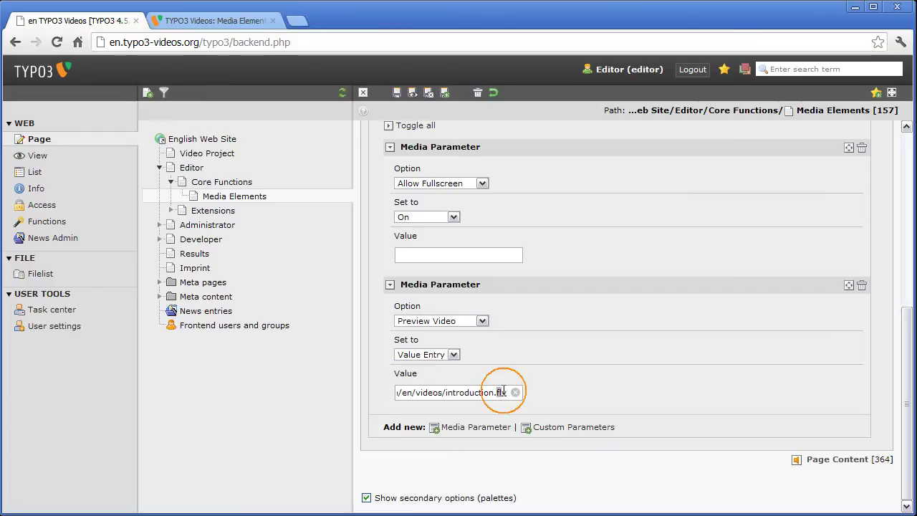
{"action": "left_click_drag", "start_coordinate": [503, 391], "coordinate": [510, 392]}
{"action": "type", "text": "jpg"}
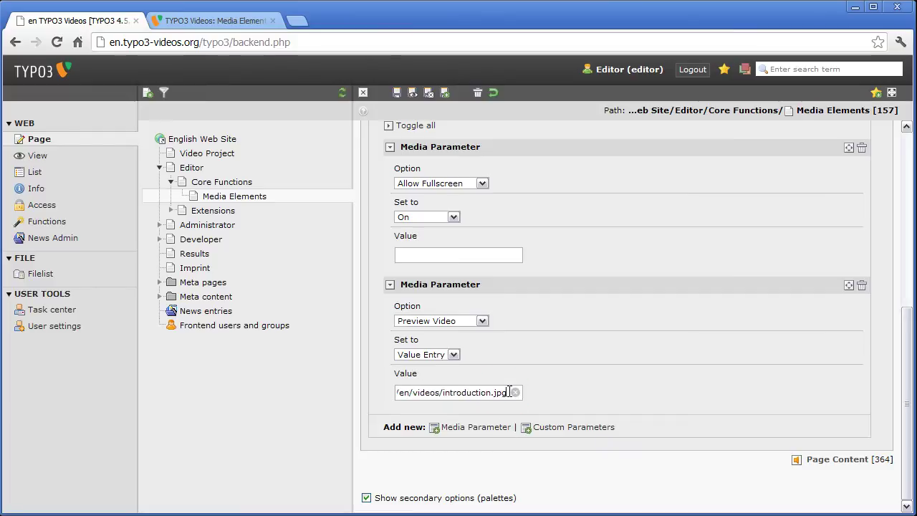
Save the element with a page preview, check the video's preview image on the web page, and return to the backend
{"action": "left_click", "coordinate": [412, 94]}
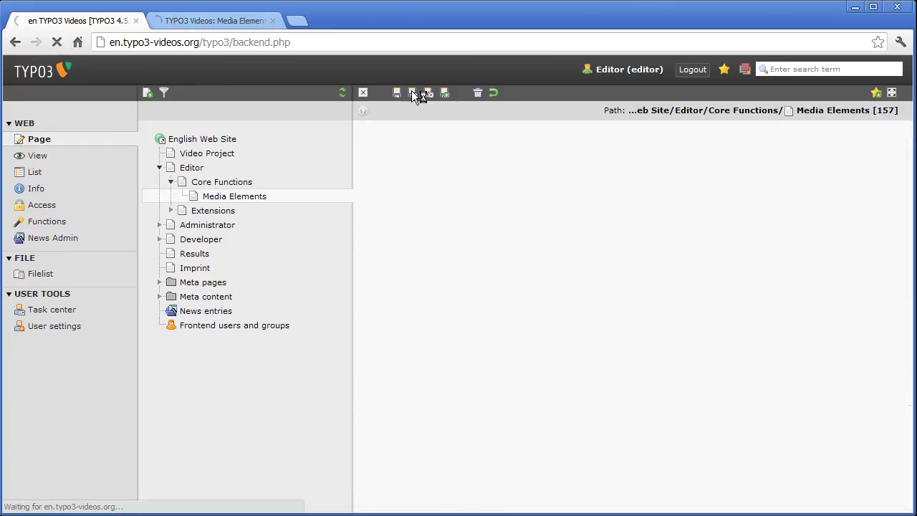
{"action": "left_click", "coordinate": [256, 21]}
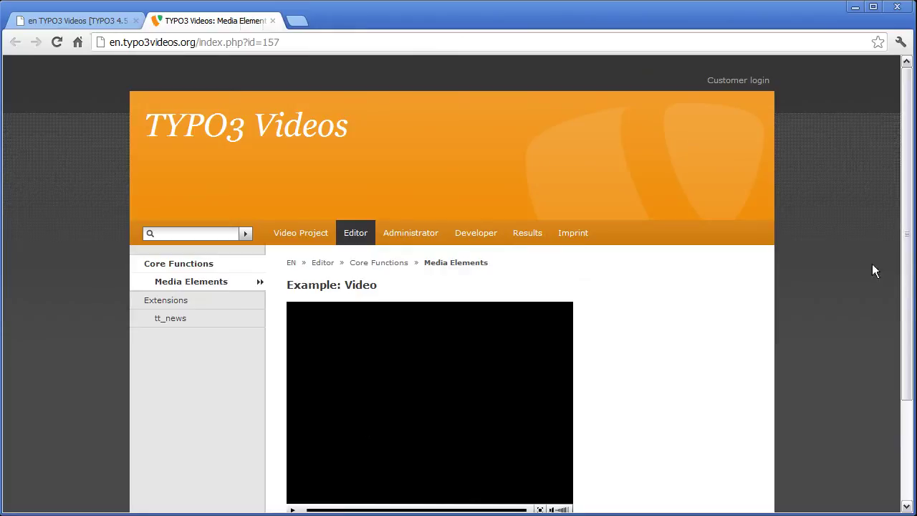
{"action": "left_click_drag", "start_coordinate": [905, 270], "coordinate": [896, 338]}
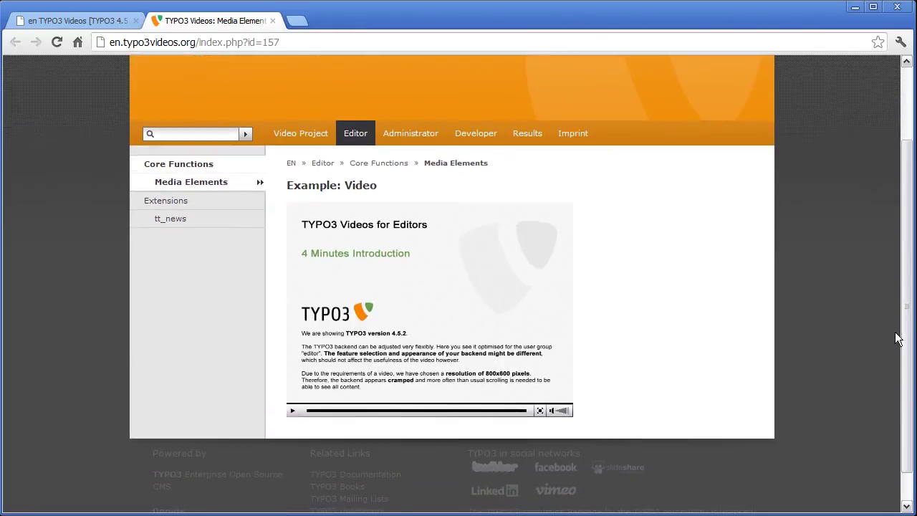
{"action": "left_click", "coordinate": [60, 24]}
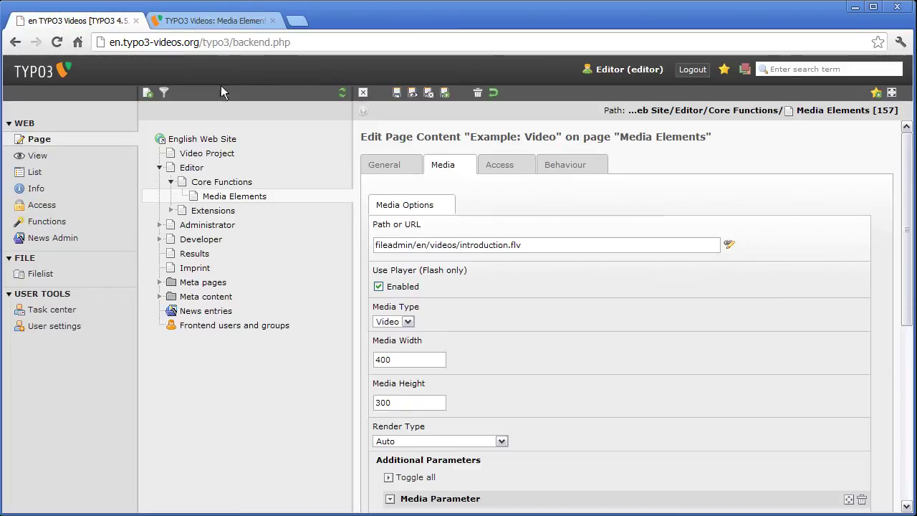
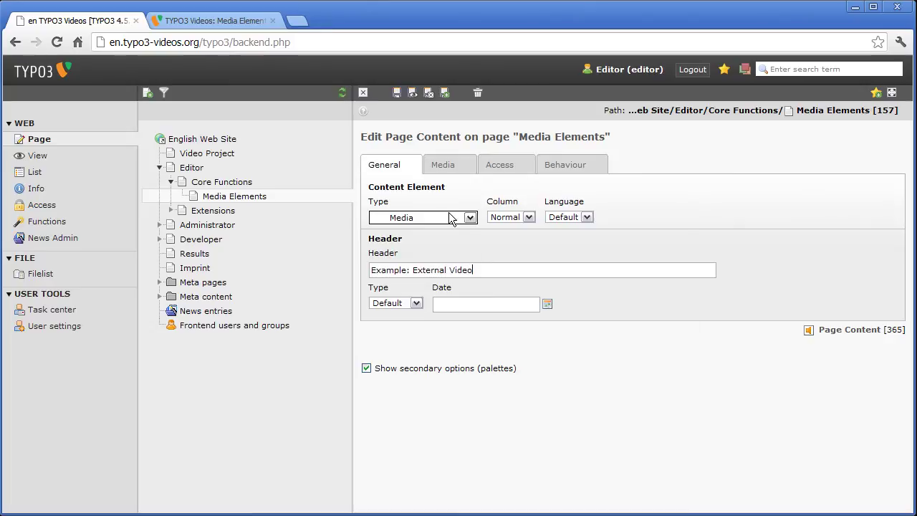
{"action": "left_click", "coordinate": [442, 165]}
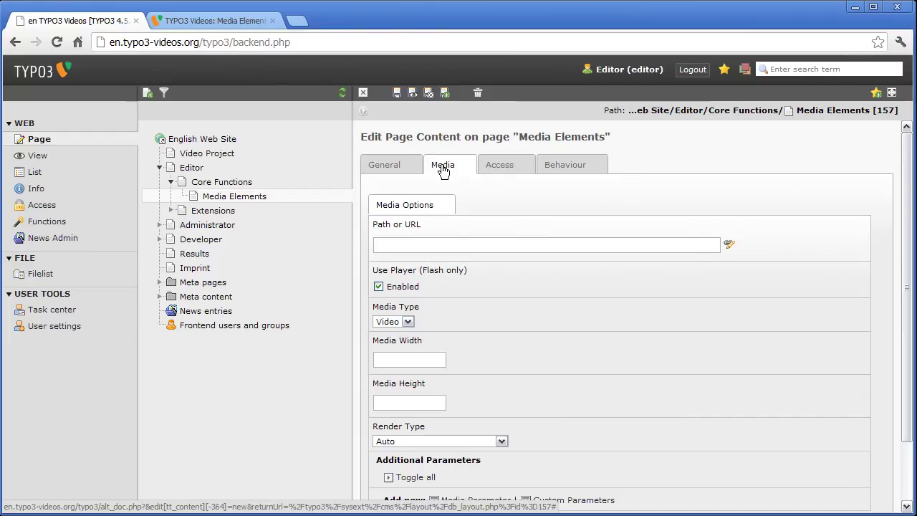
{"action": "left_click", "coordinate": [296, 21]}
{"action": "right_click", "coordinate": [300, 41]}
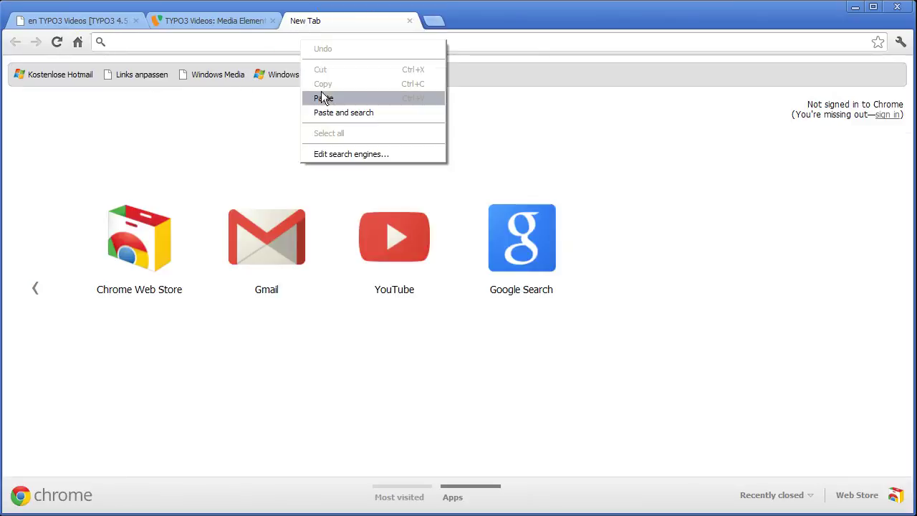
{"action": "left_click", "coordinate": [322, 96]}
{"action": "key", "text": "Return"}
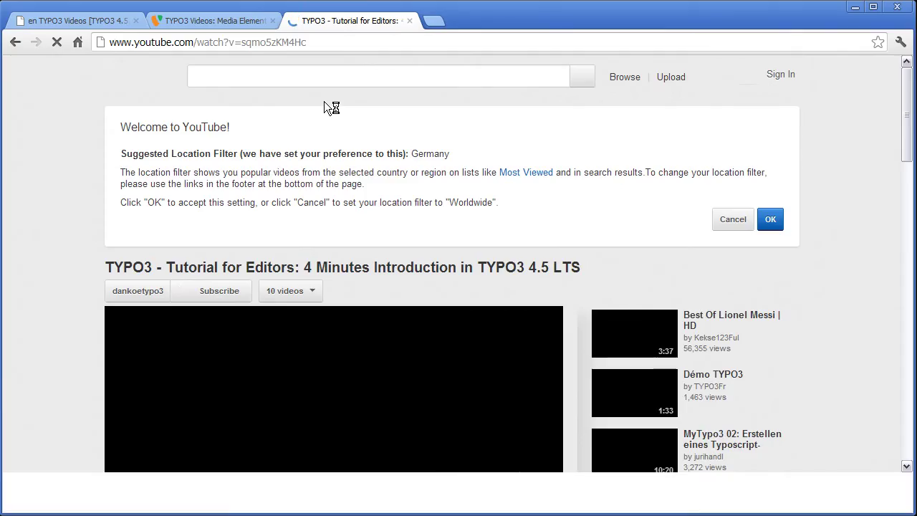
Copy the YouTube video's short share link and close its browser tab
{"action": "left_click_drag", "start_coordinate": [907, 144], "coordinate": [908, 201]}
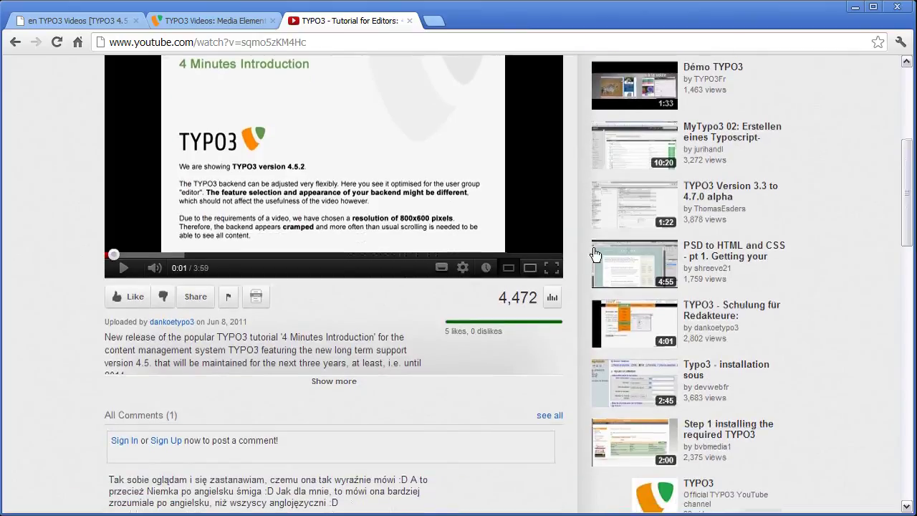
{"action": "left_click", "coordinate": [192, 297]}
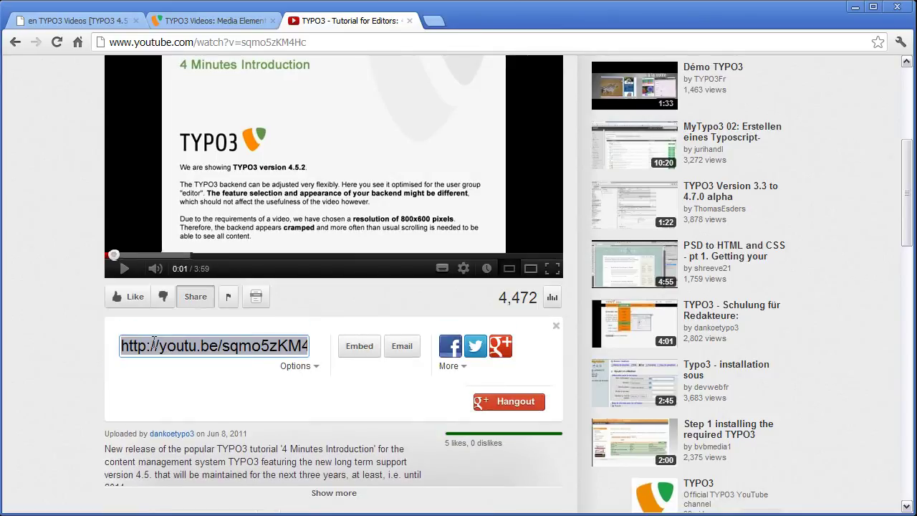
{"action": "right_click", "coordinate": [121, 346]}
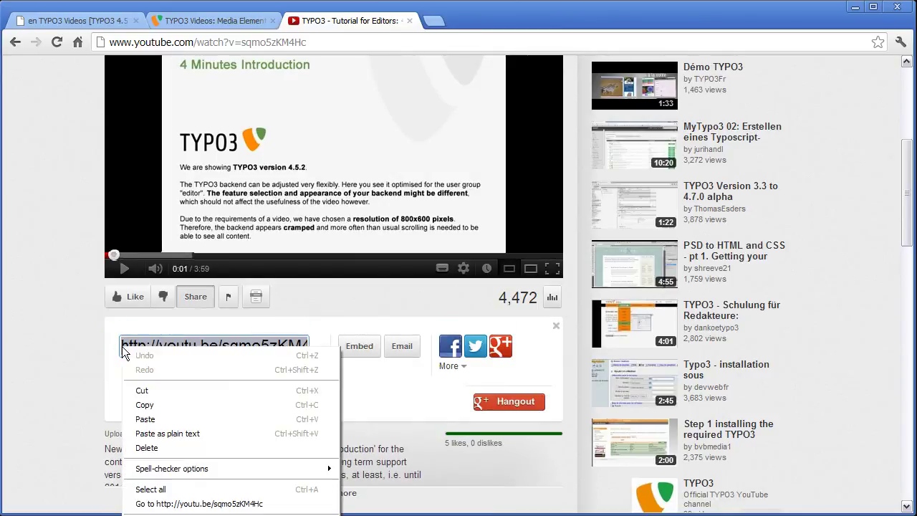
{"action": "left_click", "coordinate": [132, 404]}
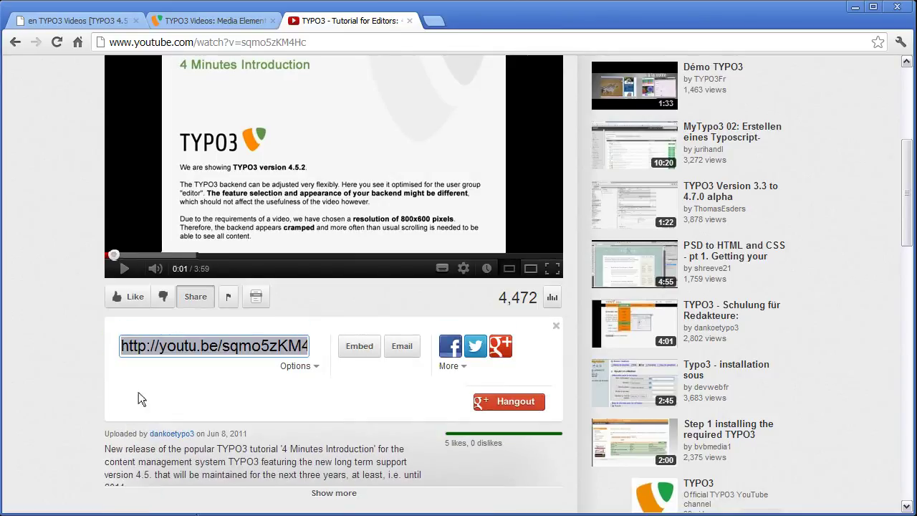
{"action": "left_click", "coordinate": [410, 22]}
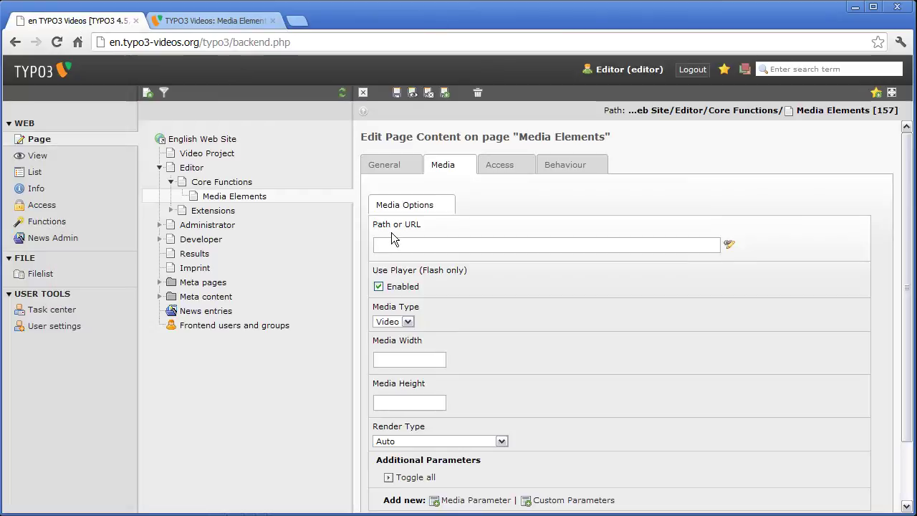
{"action": "left_click", "coordinate": [393, 243]}
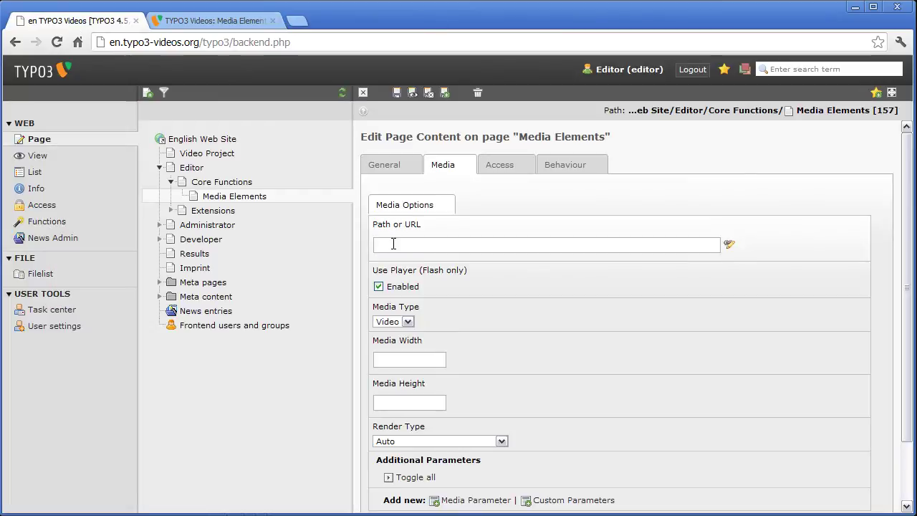
{"action": "right_click", "coordinate": [394, 244]}
{"action": "left_click", "coordinate": [419, 318]}
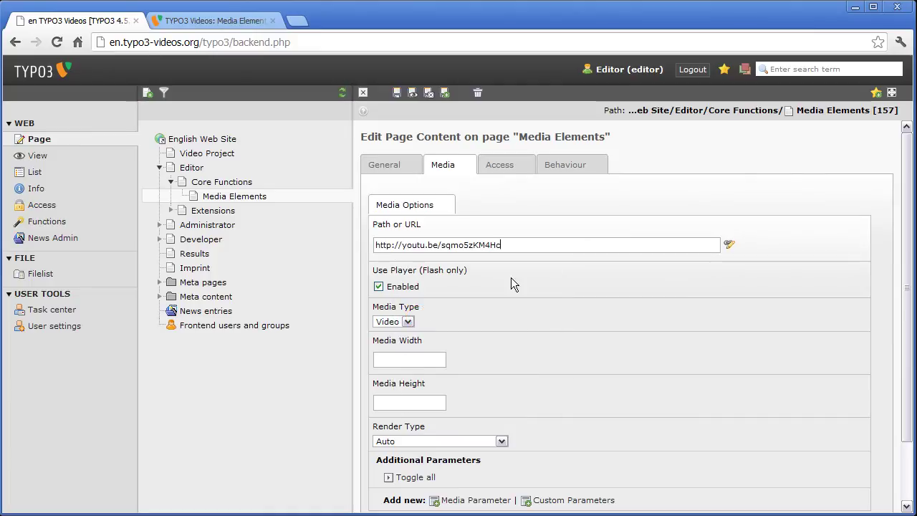
{"action": "left_click", "coordinate": [378, 287]}
Save the external video element with a page preview and check the embedded YouTube video on the Media Elements web page
{"action": "left_click", "coordinate": [412, 94]}
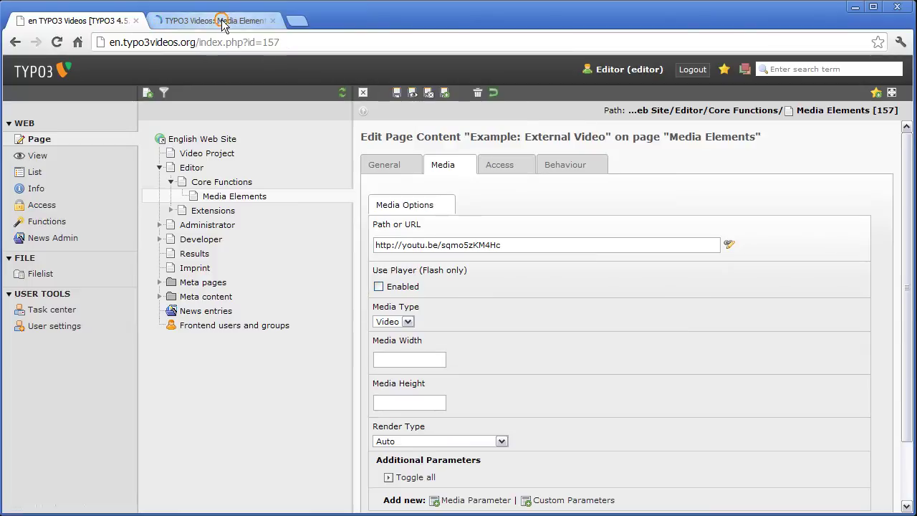
{"action": "left_click", "coordinate": [224, 24]}
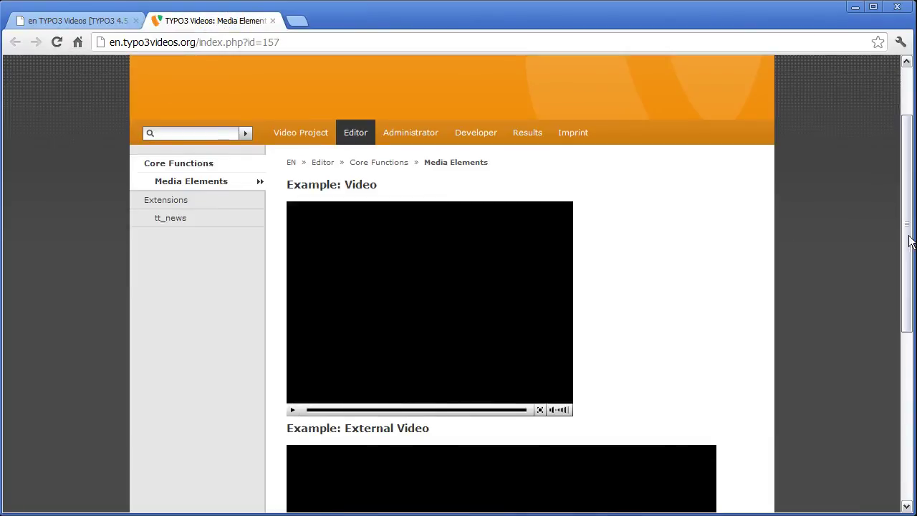
{"action": "left_click", "coordinate": [900, 231]}
{"action": "left_click_drag", "start_coordinate": [901, 231], "coordinate": [889, 427]}
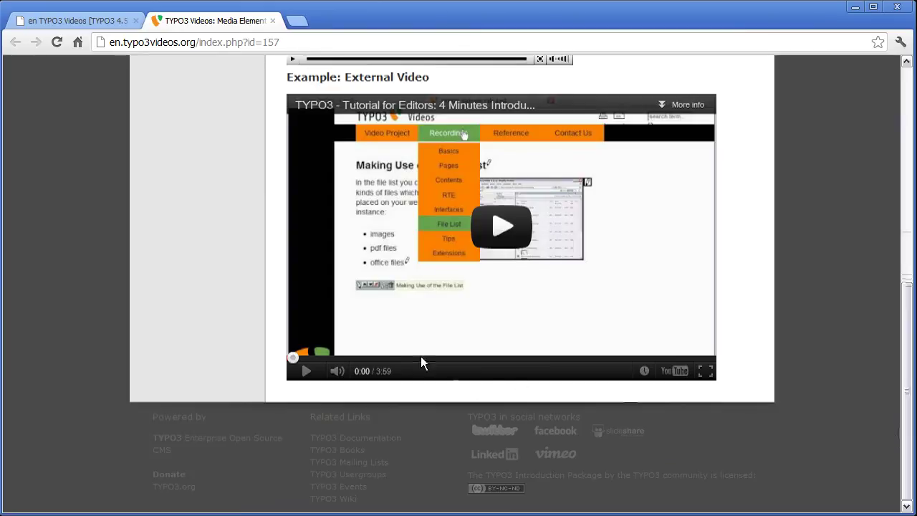
Play the embedded YouTube video under "Example: External Video" briefly and pause it
{"action": "left_click", "coordinate": [301, 375]}
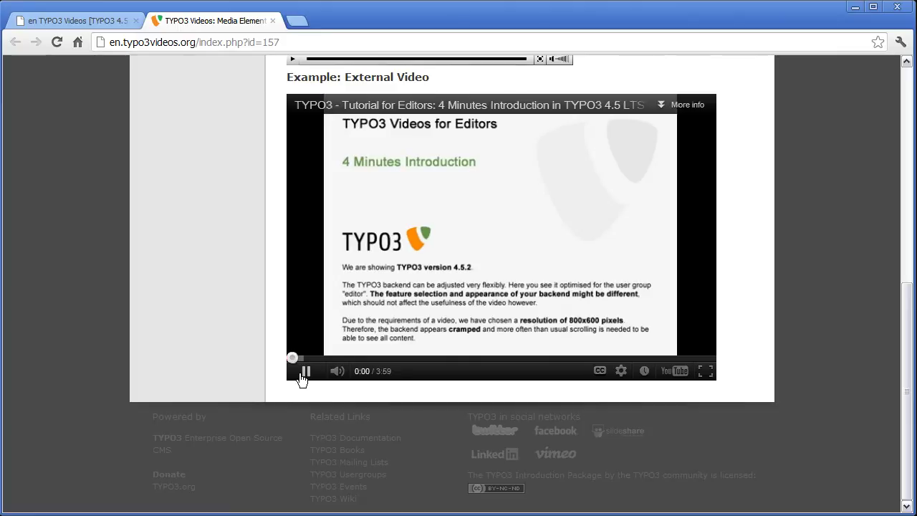
{"action": "left_click", "coordinate": [305, 373]}
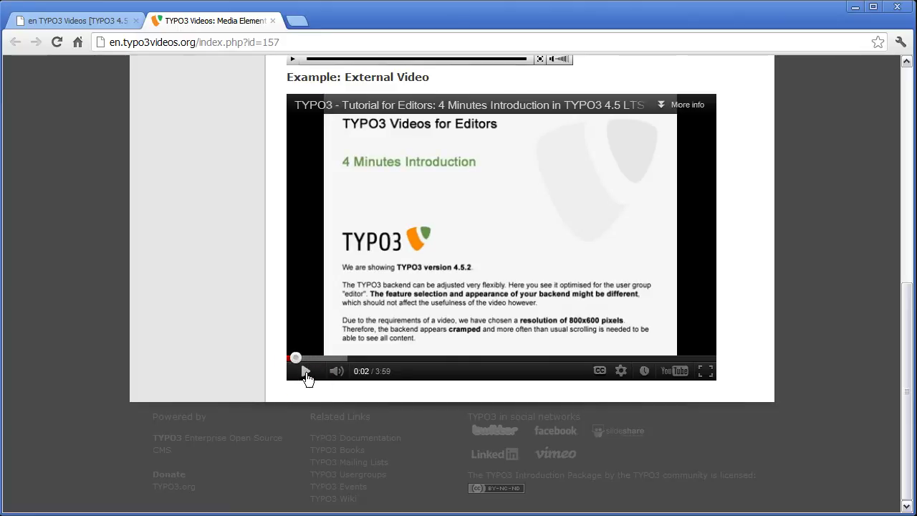
Back in the TYPO3 backend, save the external video element and create another content element of type Media, saving to refresh its form
{"action": "left_click", "coordinate": [96, 24]}
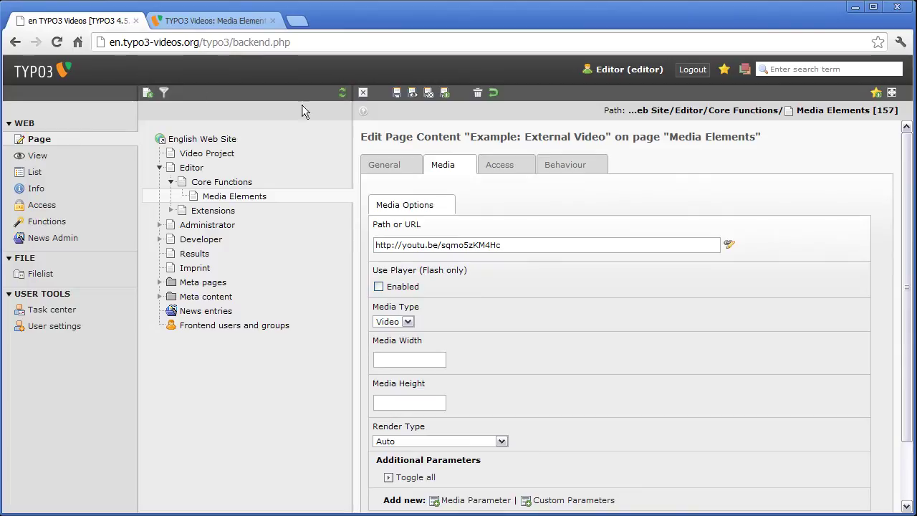
{"action": "left_click", "coordinate": [445, 93]}
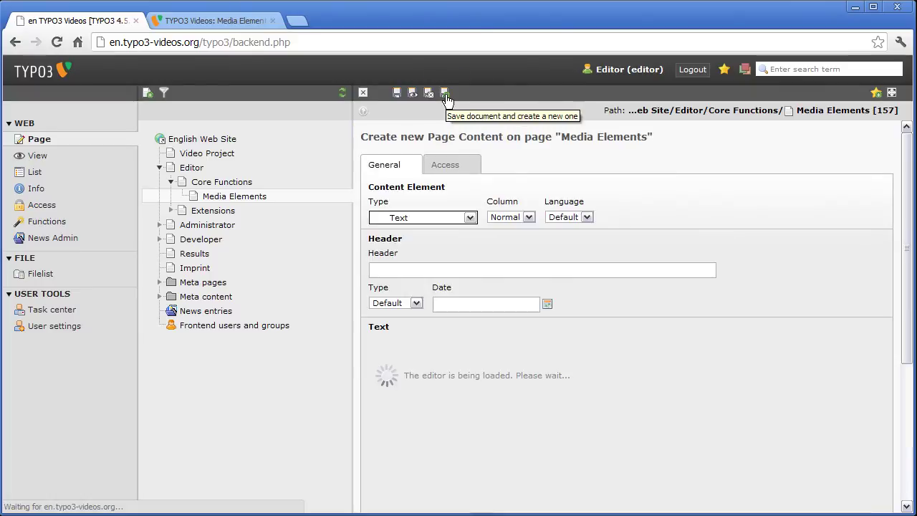
{"action": "left_click", "coordinate": [470, 217]}
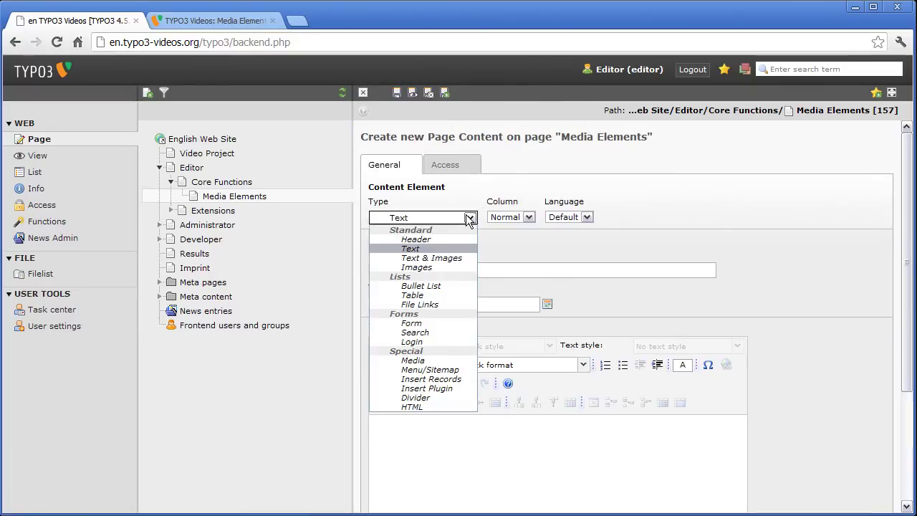
{"action": "left_click", "coordinate": [433, 358]}
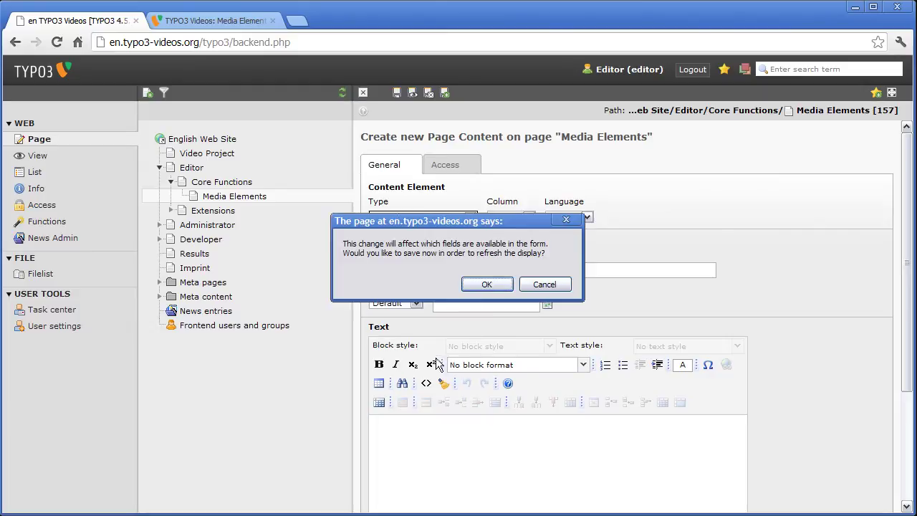
{"action": "left_click", "coordinate": [472, 283]}
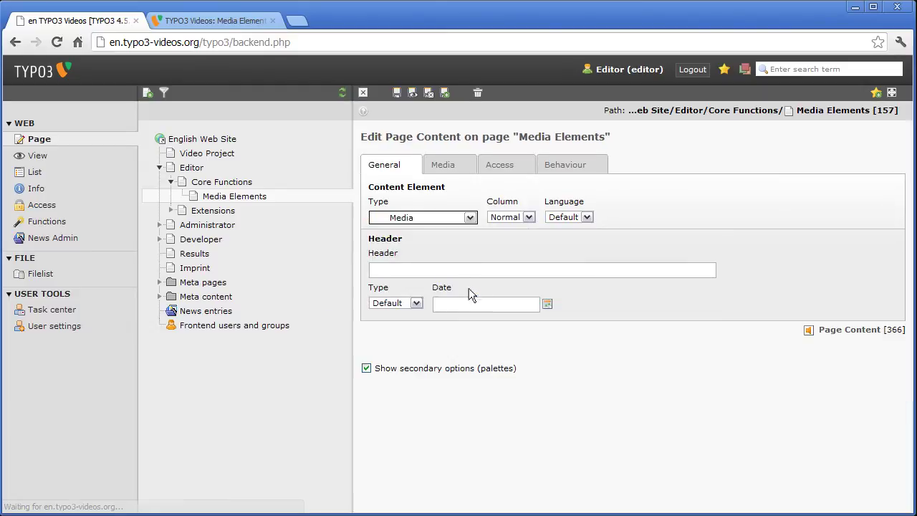
Set the new media element's header to "Example: Audio File"
{"action": "left_click", "coordinate": [459, 270]}
{"action": "type", "text": "Exa"}
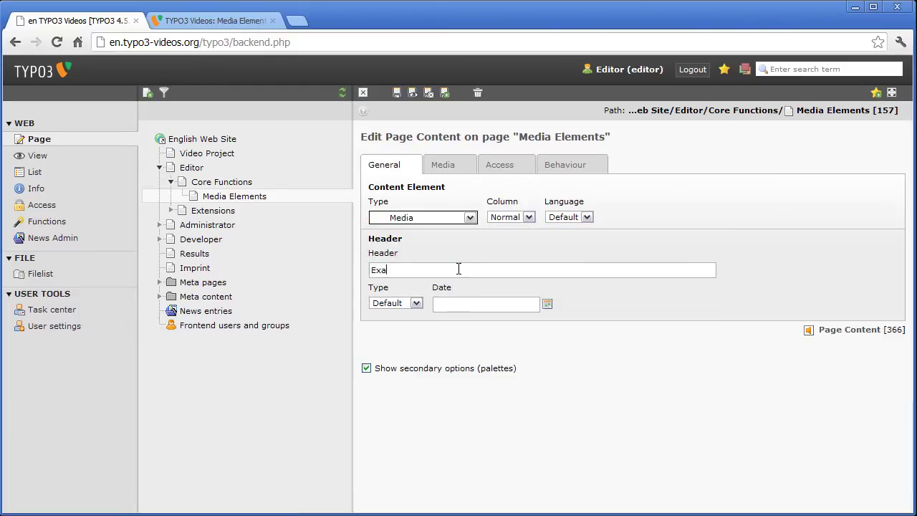
{"action": "type", "text": "mple: A"}
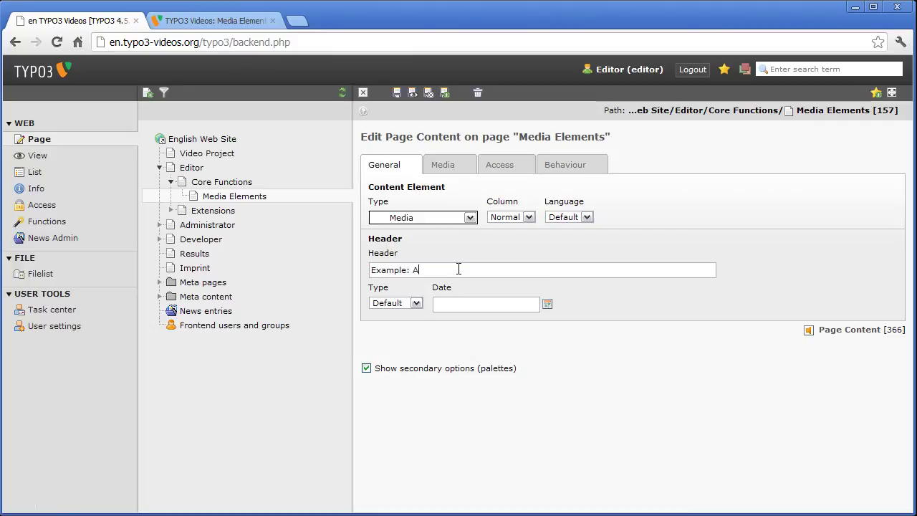
{"action": "type", "text": "udio File"}
Link the audio element to impromptu.mp3 from the root files folder and set its media type to Audio
{"action": "left_click", "coordinate": [442, 165]}
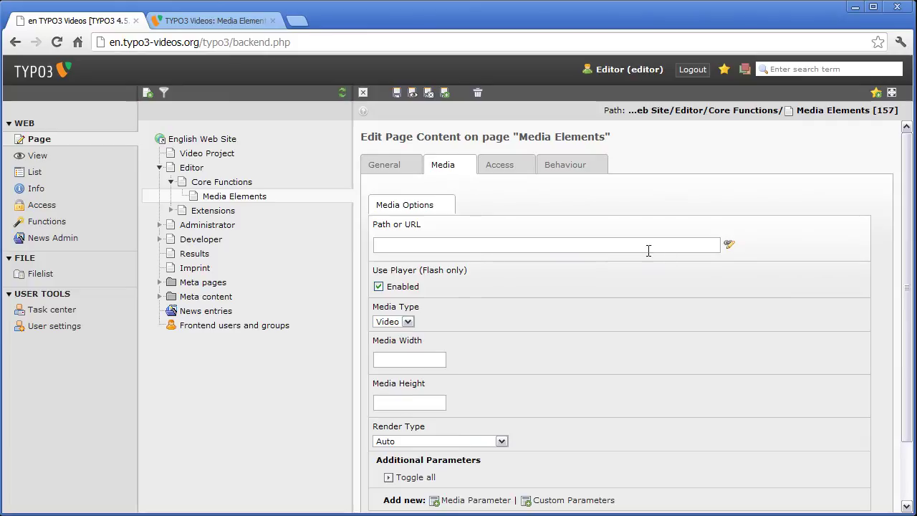
{"action": "left_click", "coordinate": [729, 246]}
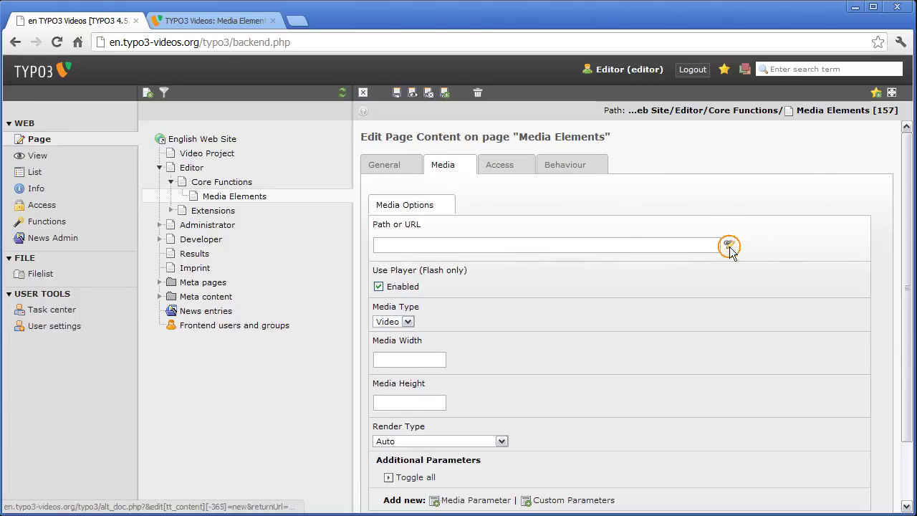
{"action": "left_click", "coordinate": [57, 113]}
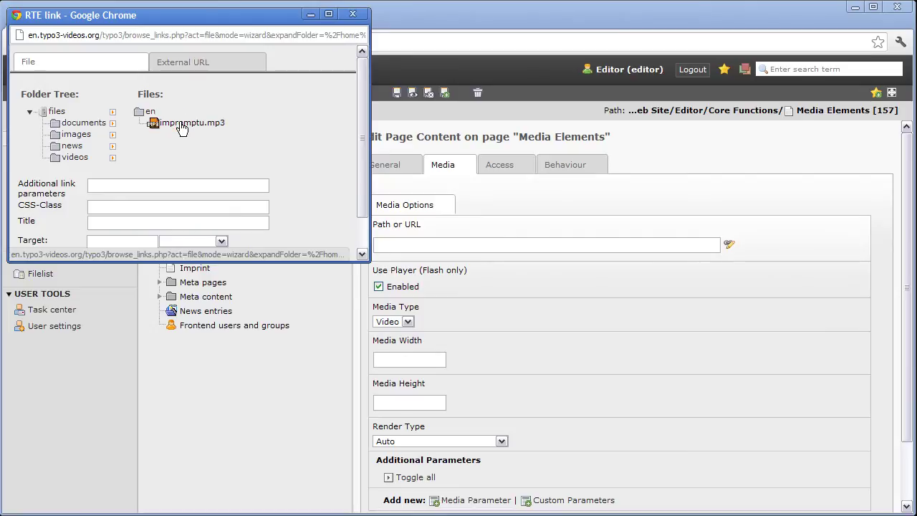
{"action": "left_click", "coordinate": [181, 123]}
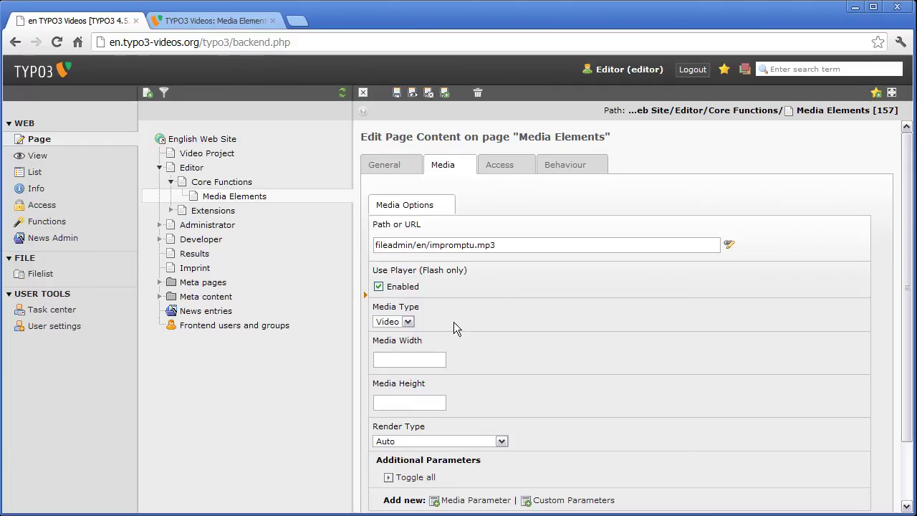
{"action": "left_click", "coordinate": [407, 321]}
{"action": "left_click", "coordinate": [416, 339]}
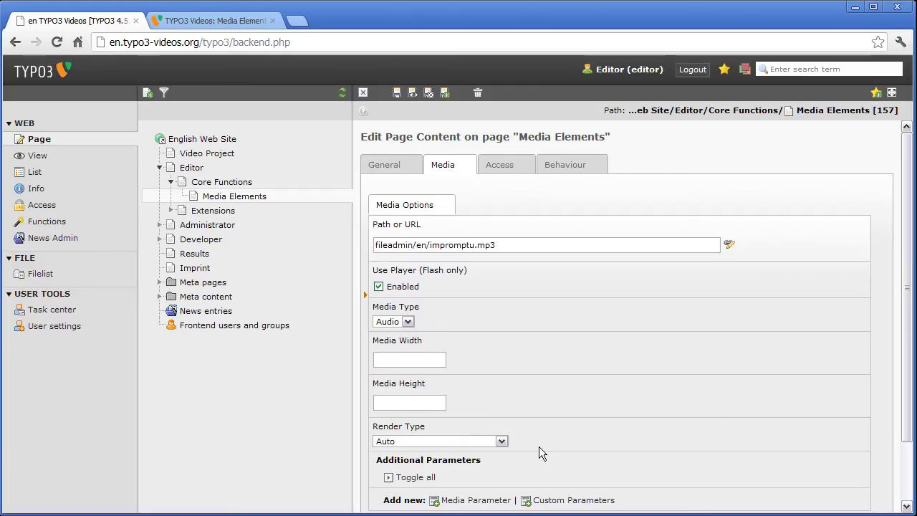
Save the audio element with a page preview and test playing and pausing the audio file on the Media Elements web page
{"action": "left_click", "coordinate": [412, 93]}
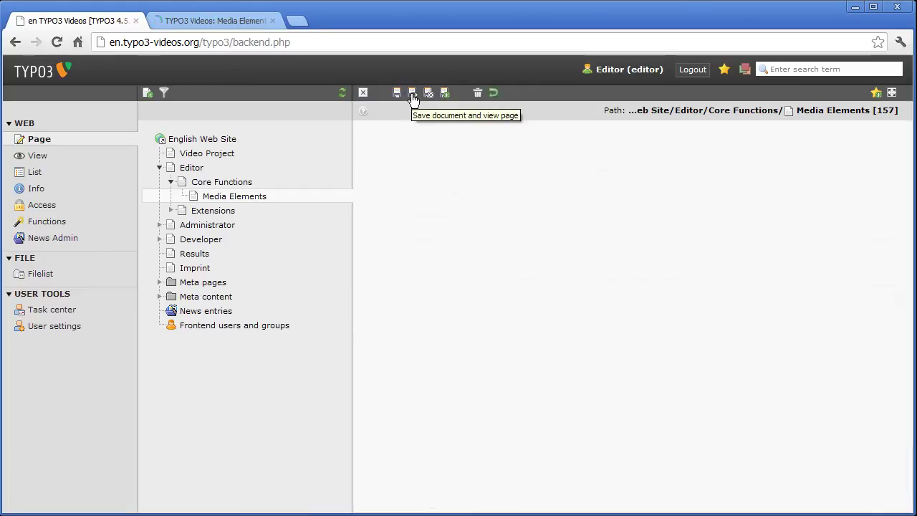
{"action": "left_click", "coordinate": [244, 21]}
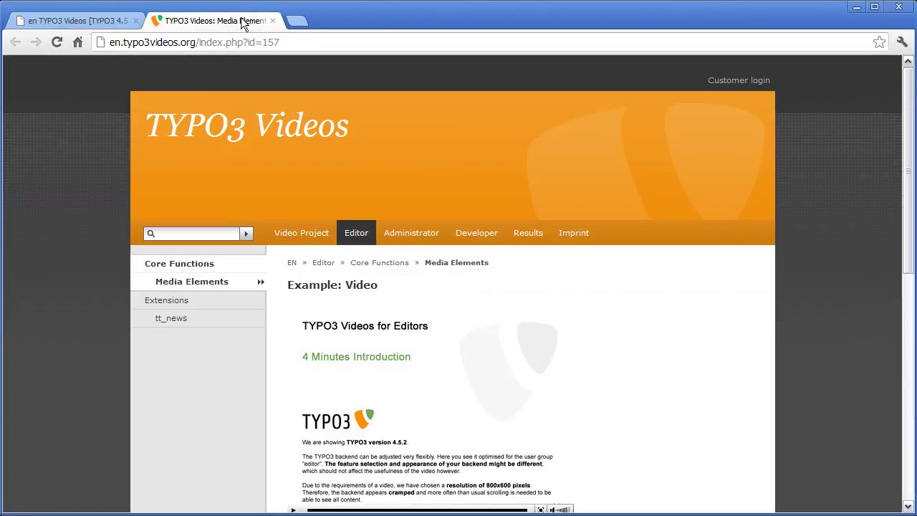
{"action": "left_click_drag", "start_coordinate": [904, 191], "coordinate": [886, 428]}
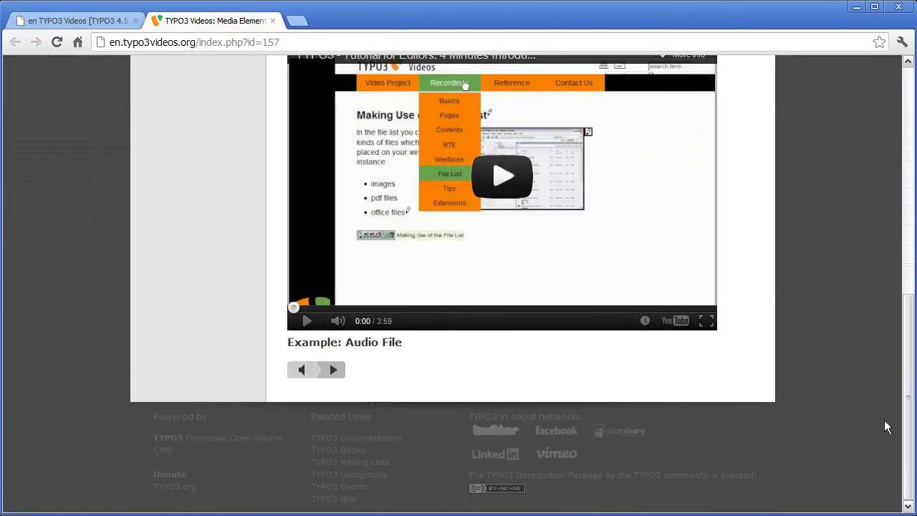
{"action": "left_click", "coordinate": [334, 370]}
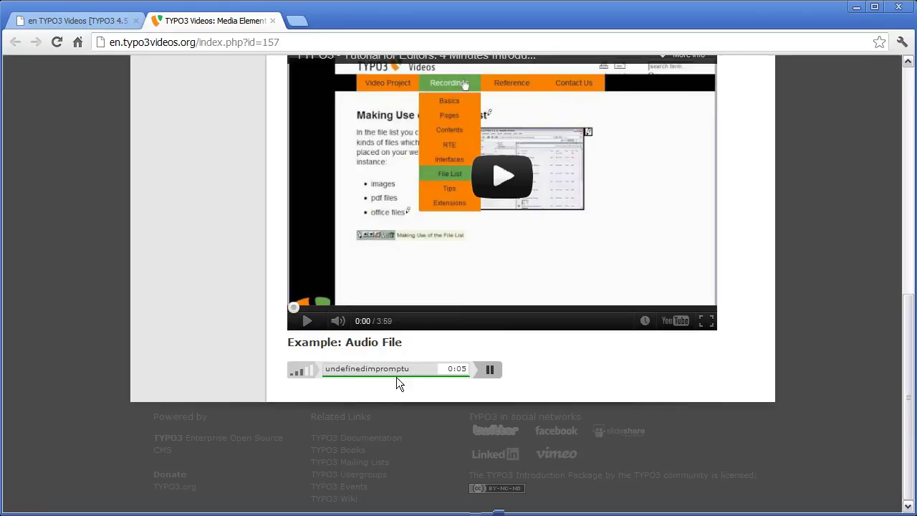
{"action": "left_click", "coordinate": [488, 369]}
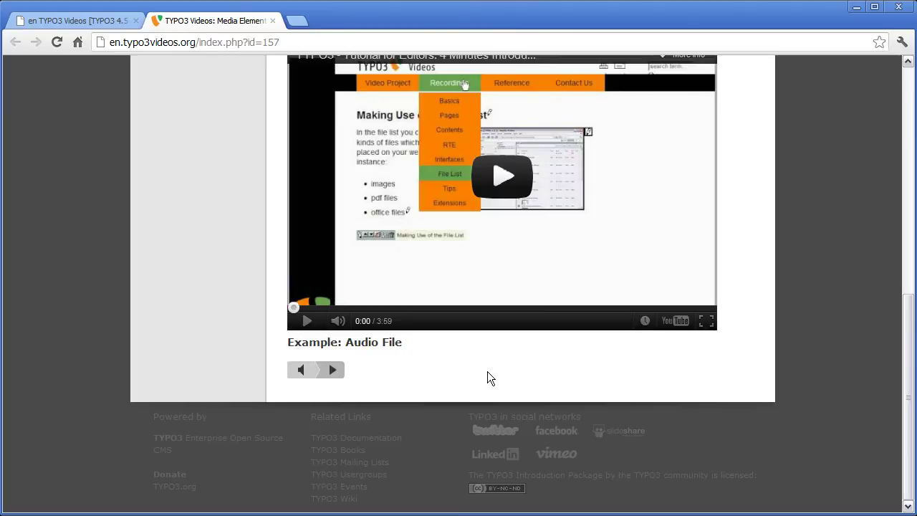
Add custom parameters to the audio element and paste flashvars leftbg = F88F24, lefticon = FFFFFF, rightbg = 22B159 and text = 22B159
{"action": "left_click", "coordinate": [65, 23]}
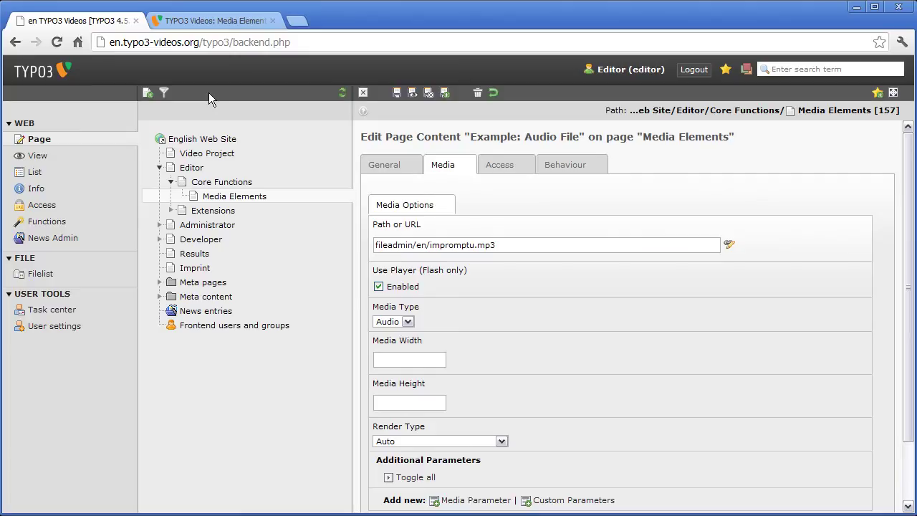
{"action": "left_click", "coordinate": [549, 503]}
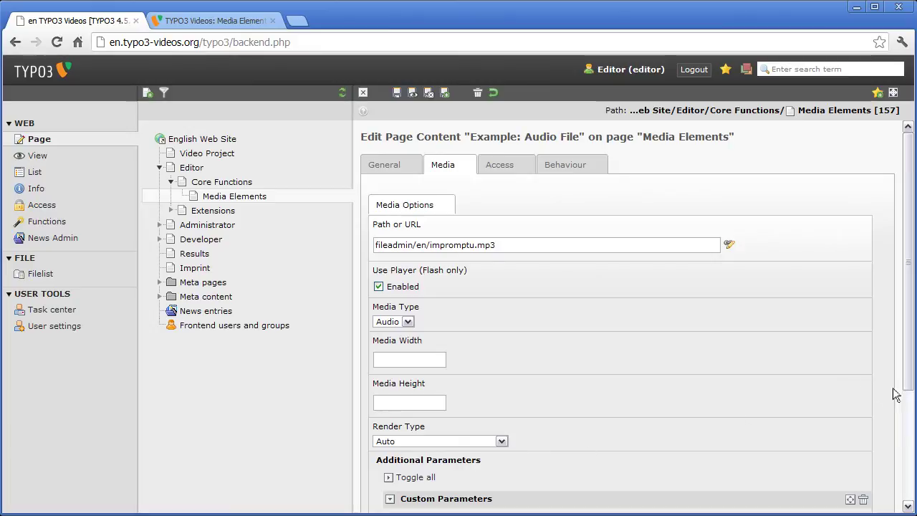
{"action": "scroll", "coordinate": [908, 393], "scroll_direction": "down", "scroll_amount": 3}
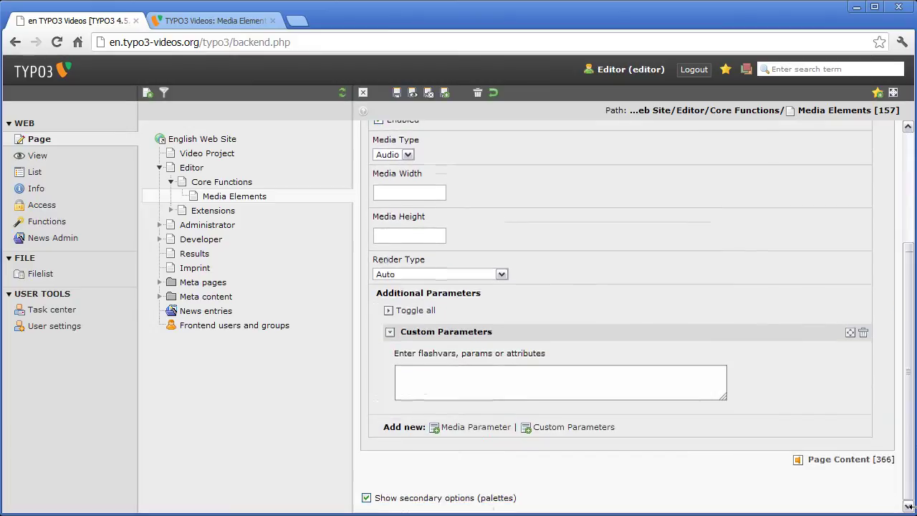
{"action": "left_click", "coordinate": [684, 386]}
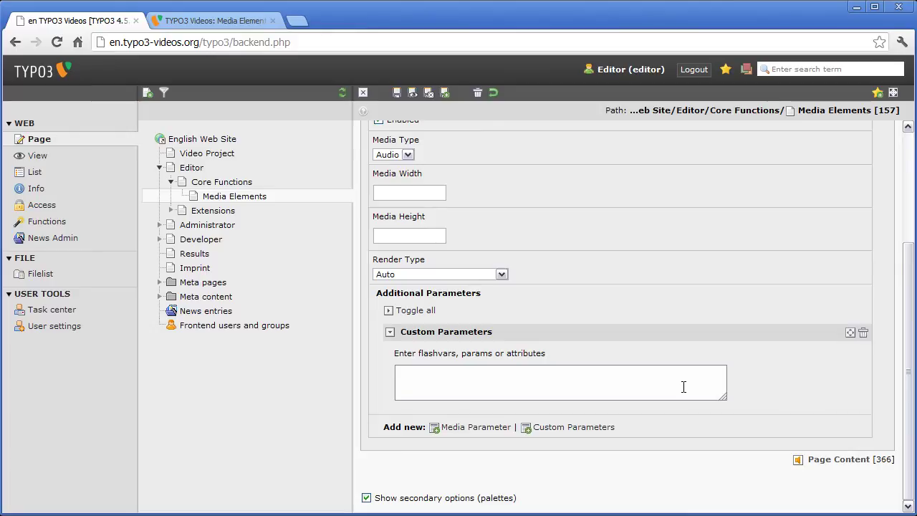
{"action": "left_click", "coordinate": [451, 380]}
{"action": "right_click", "coordinate": [451, 380]}
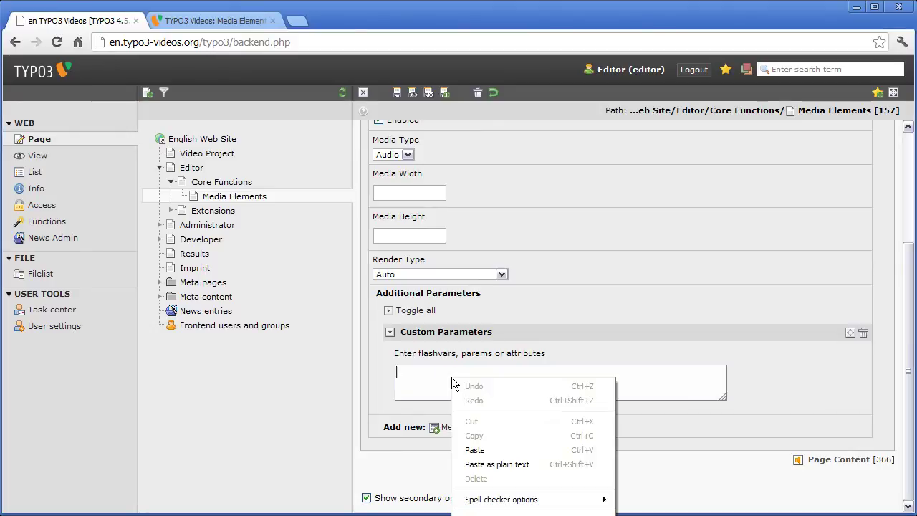
{"action": "left_click", "coordinate": [476, 449]}
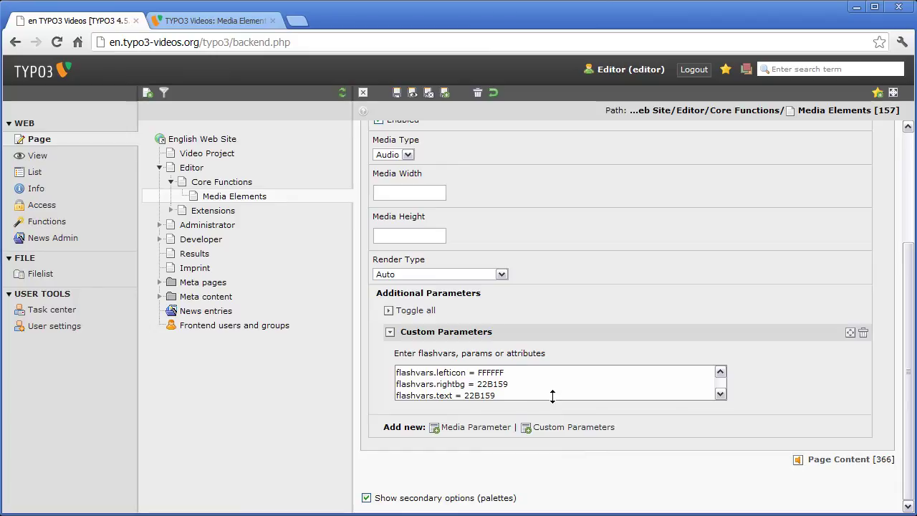
Paste flashvars.titles = Klavier - Impromptu and flashvars.artists with the artist's name on new lines of the custom parameters
{"action": "key", "text": "Return"}
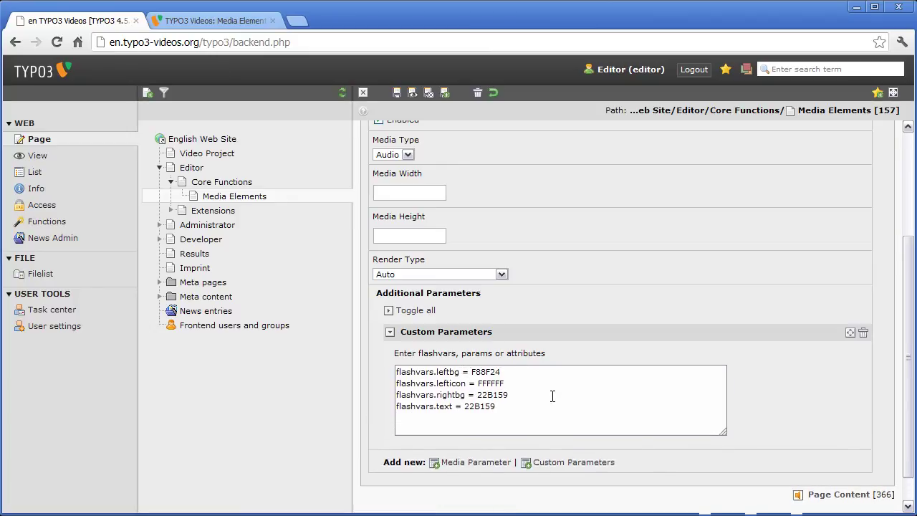
{"action": "left_click", "coordinate": [416, 419]}
{"action": "right_click", "coordinate": [416, 419]}
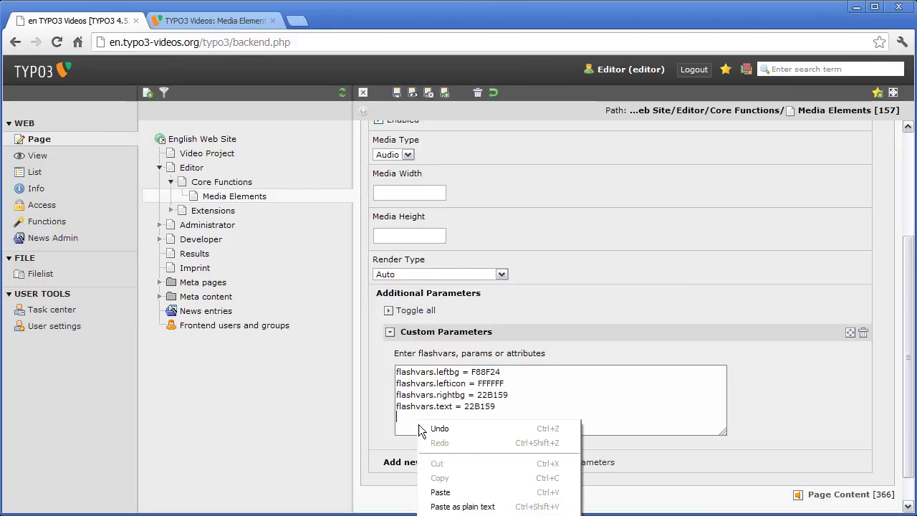
{"action": "left_click", "coordinate": [440, 492]}
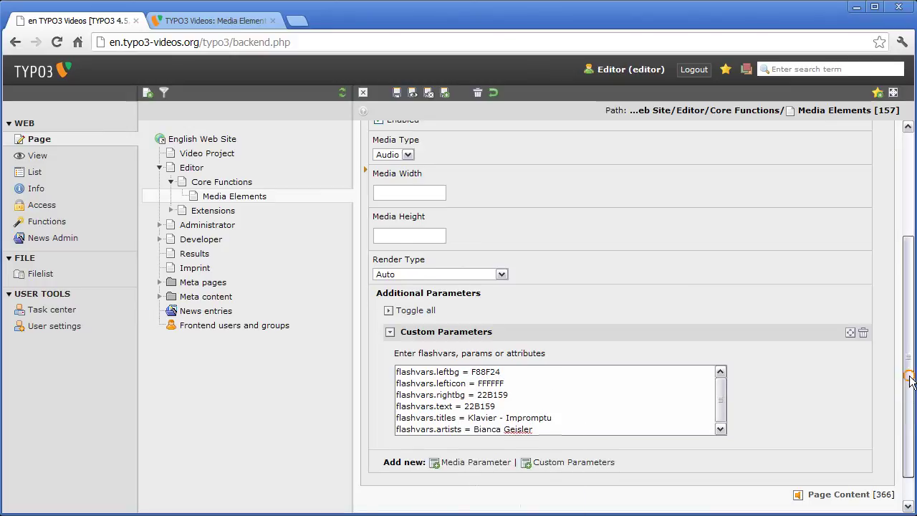
Append flashvars autostart = yes, loop = yes, remaining = yes and animation = no to the custom parameters
{"action": "scroll", "coordinate": [901, 432], "scroll_direction": "down", "scroll_amount": 1}
{"action": "key", "text": "Return"}
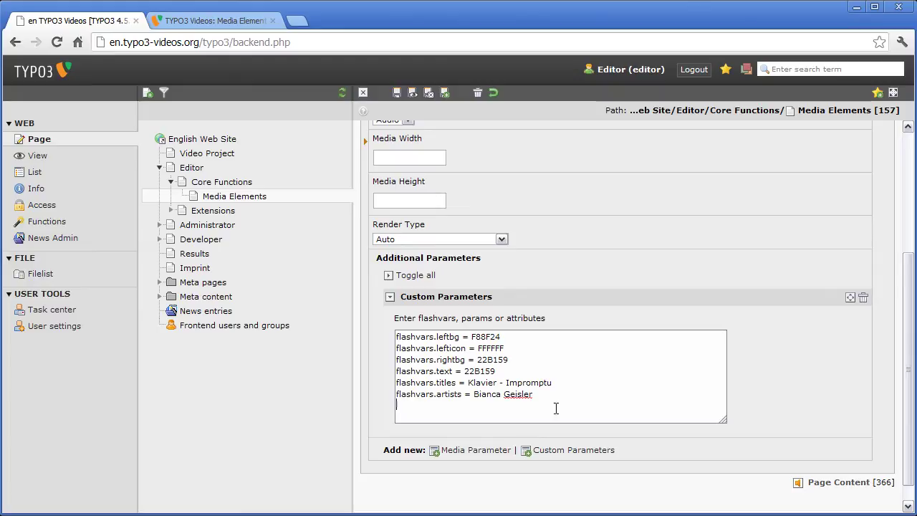
{"action": "left_click", "coordinate": [416, 411]}
{"action": "right_click", "coordinate": [416, 411]}
{"action": "left_click", "coordinate": [432, 483]}
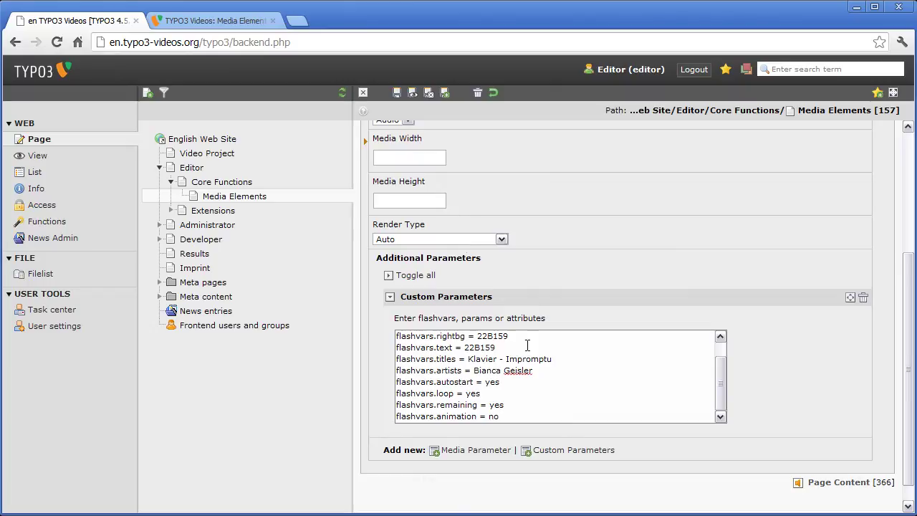
Save the customised audio element with a page preview, check its player on the web page and pause the playback
{"action": "left_click", "coordinate": [412, 95]}
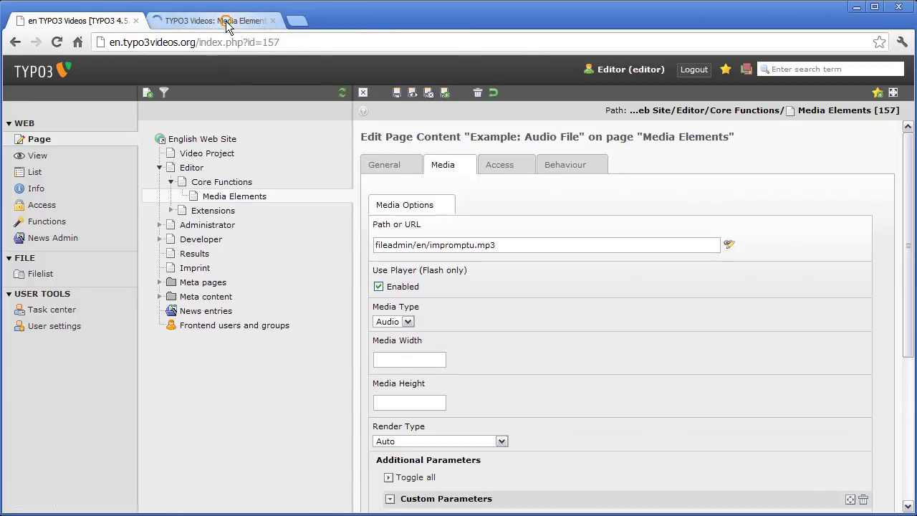
{"action": "left_click", "coordinate": [227, 24]}
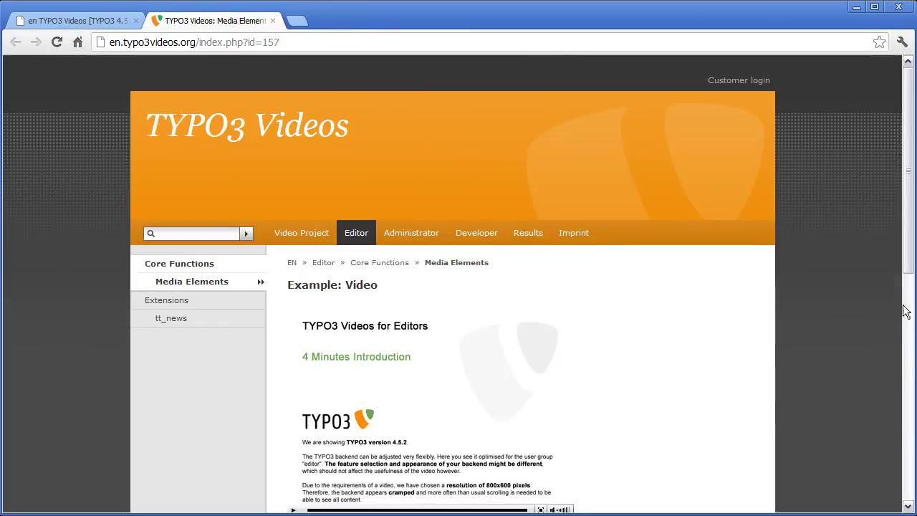
{"action": "left_click_drag", "start_coordinate": [906, 266], "coordinate": [911, 489]}
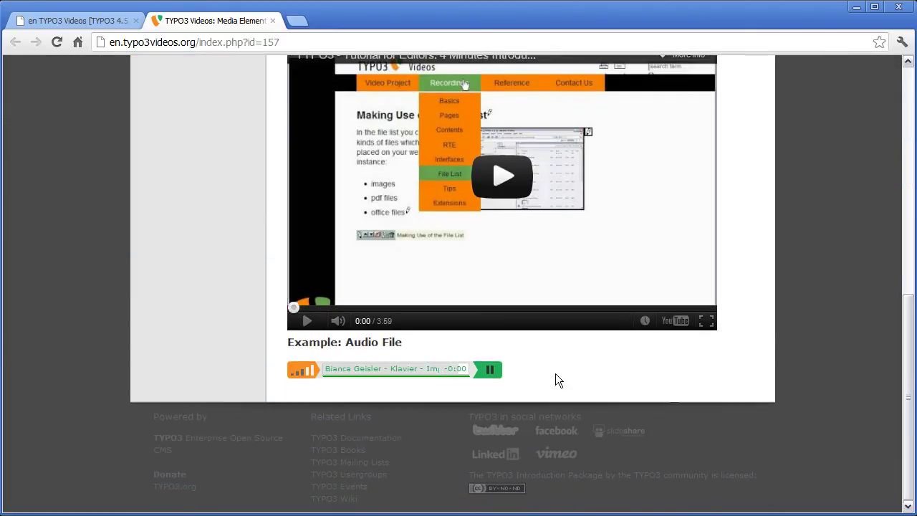
{"action": "left_click", "coordinate": [490, 372]}
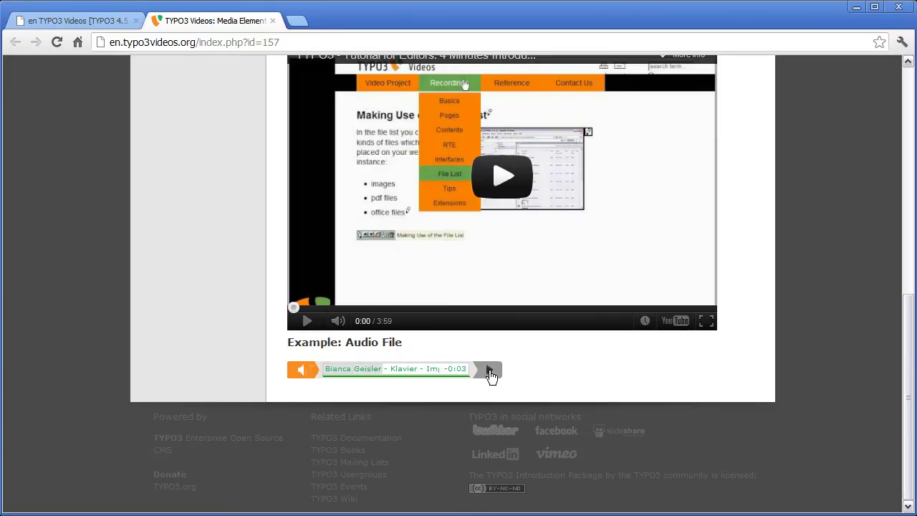